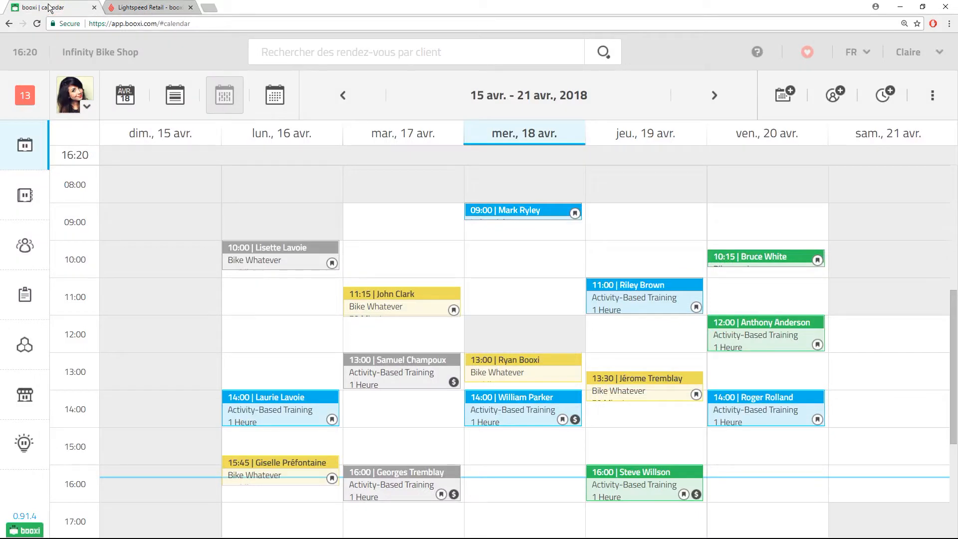
Switch the Lightspeed Retail toggle to ON under Mon Entreprise > Modules d'affaire.
{"action": "left_click", "coordinate": [144, 7]}
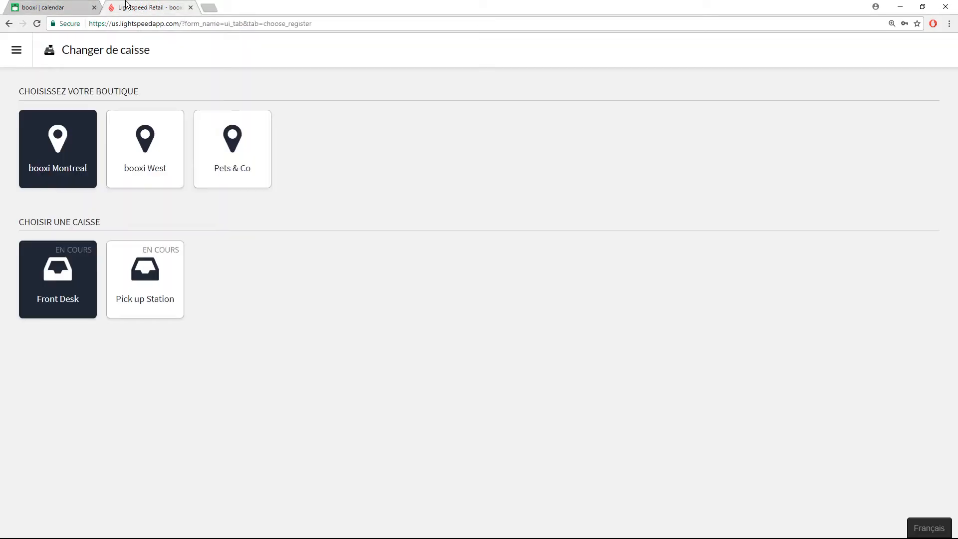
{"action": "left_click", "coordinate": [70, 6]}
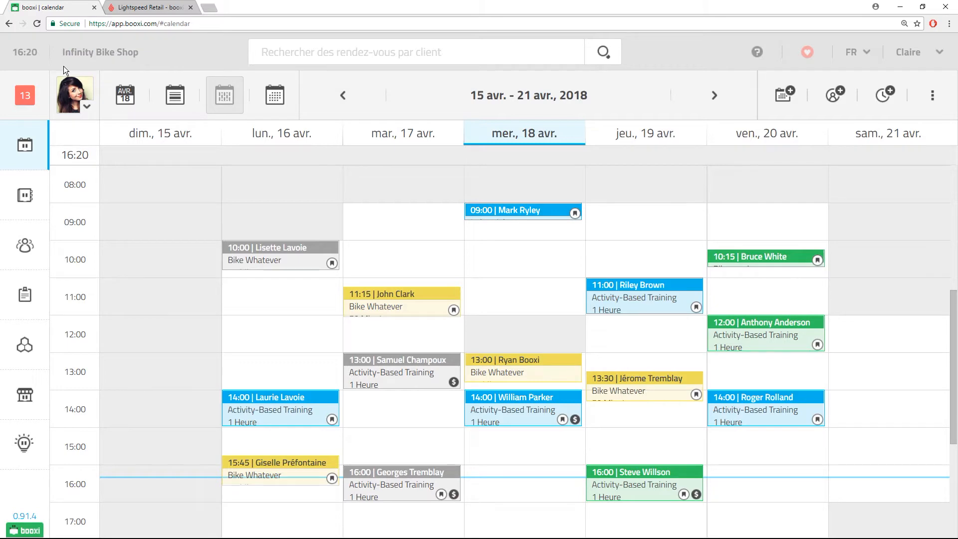
{"action": "left_click", "coordinate": [25, 396]}
{"action": "scroll", "coordinate": [417, 381], "scroll_direction": "down", "scroll_amount": 4}
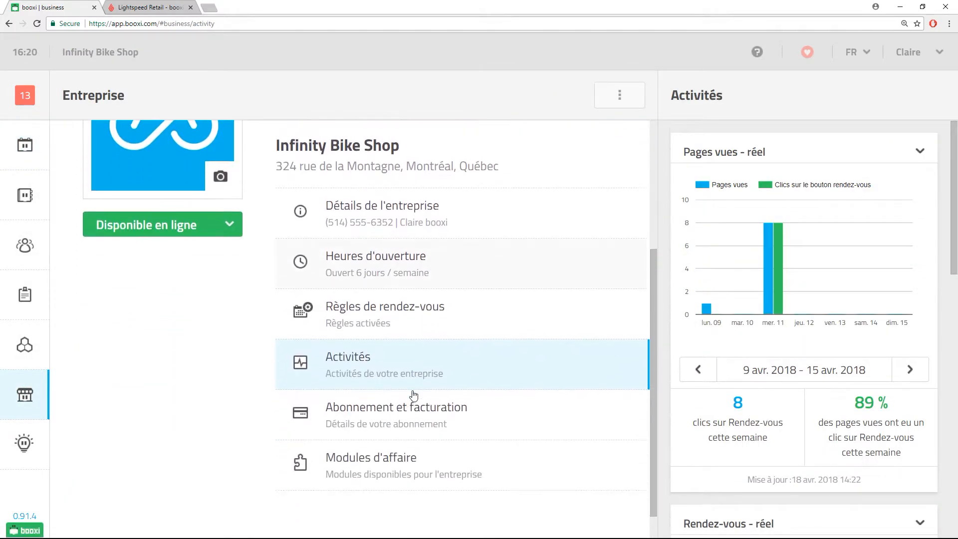
{"action": "left_click", "coordinate": [392, 459]}
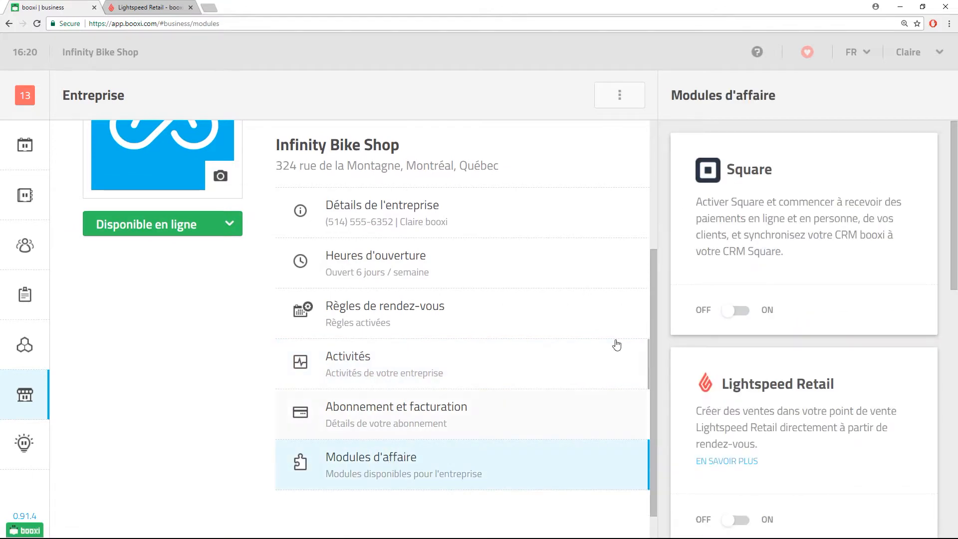
{"action": "scroll", "coordinate": [831, 311], "scroll_direction": "down", "scroll_amount": 2}
{"action": "left_click", "coordinate": [731, 421]}
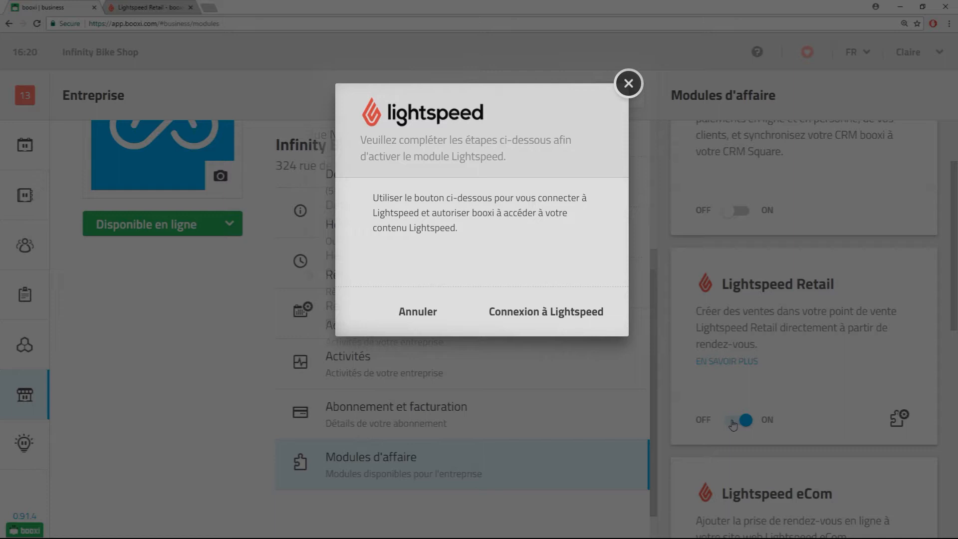
Sign in to Lightspeed with the account username and password, then authorize booxi's access.
{"action": "left_click", "coordinate": [541, 313]}
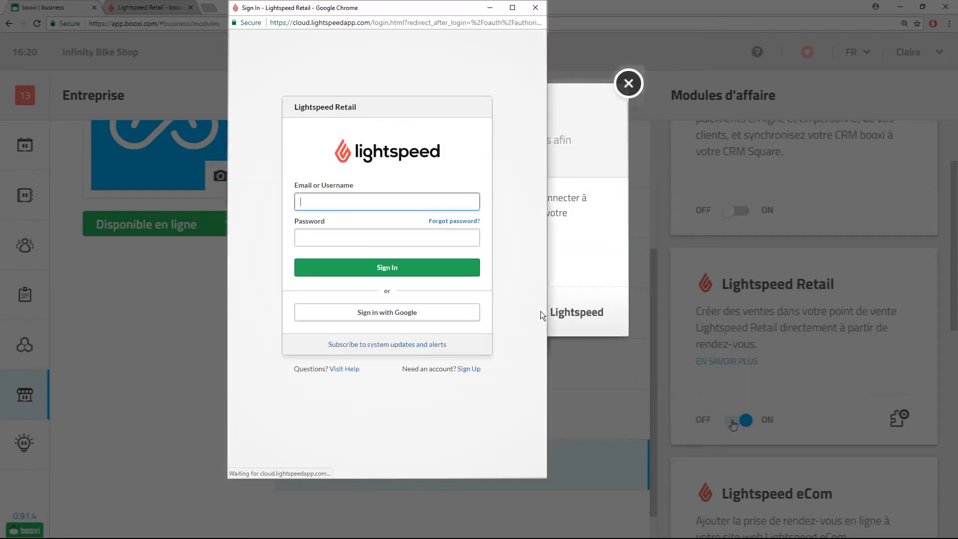
{"action": "left_click", "coordinate": [374, 202]}
{"action": "type", "text": "imademo"}
{"action": "key", "text": "Tab"}
{"action": "type", "text": "demo"}
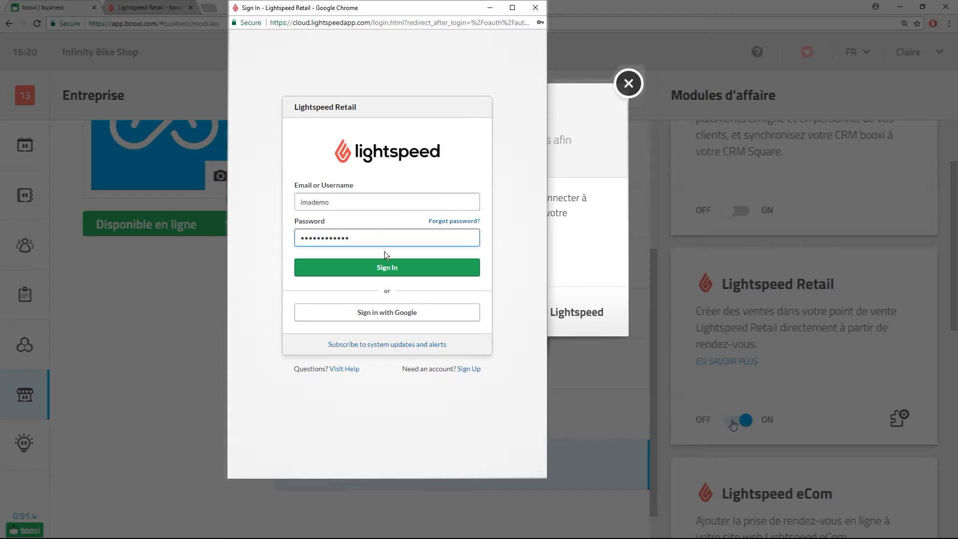
{"action": "left_click", "coordinate": [387, 267]}
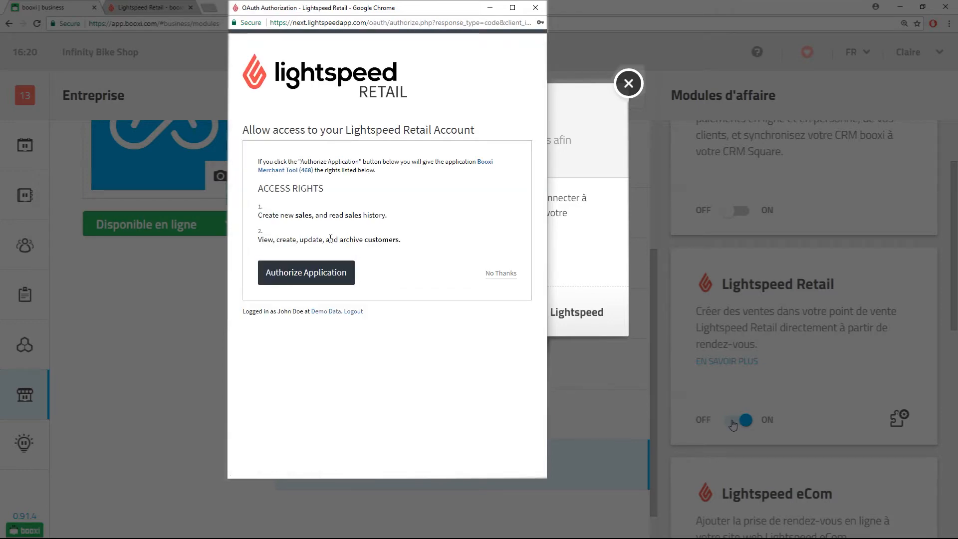
{"action": "left_click", "coordinate": [306, 274]}
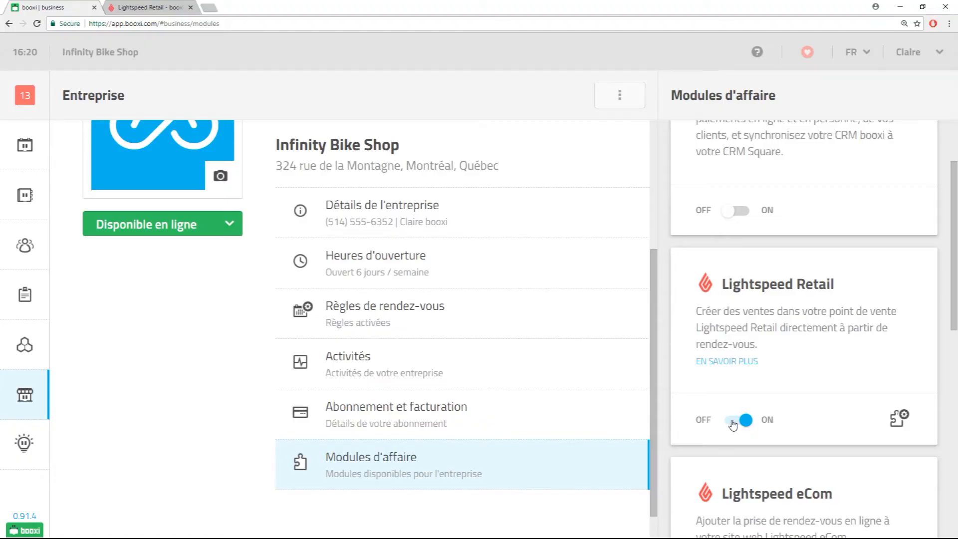
Set the store to booxi Montreal, register Front Desk, tax Aucune taxe, class Classe par défaut.
{"action": "left_click", "coordinate": [898, 420]}
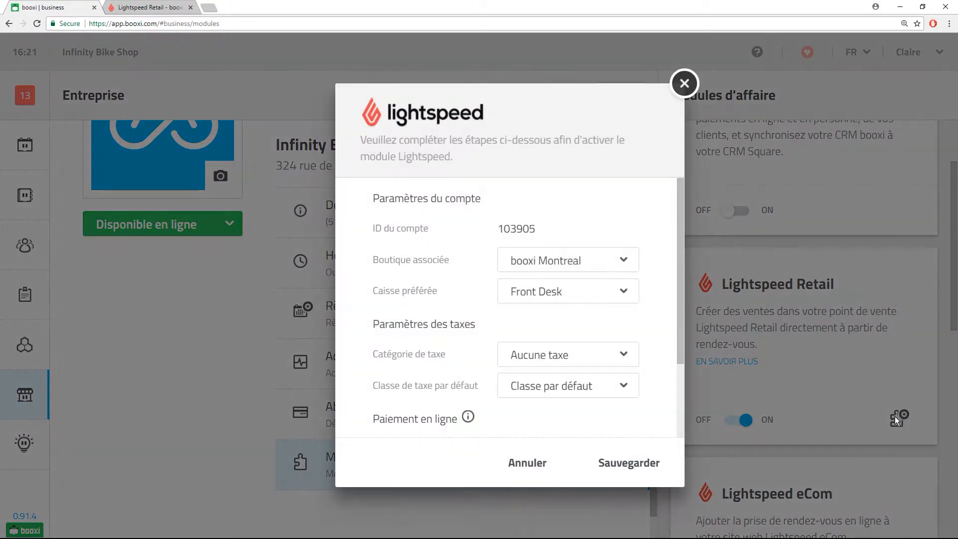
{"action": "left_click", "coordinate": [562, 260]}
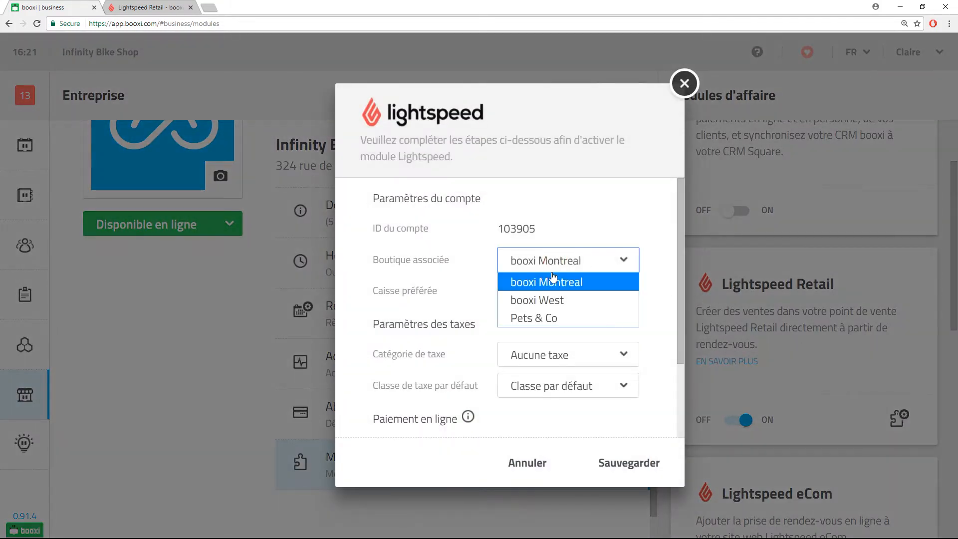
{"action": "left_click", "coordinate": [543, 283]}
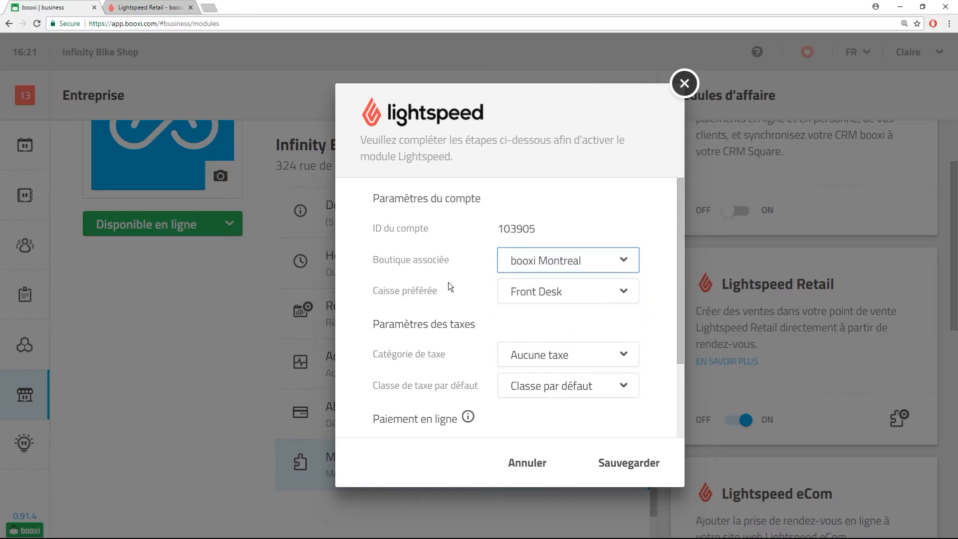
{"action": "left_click", "coordinate": [552, 297]}
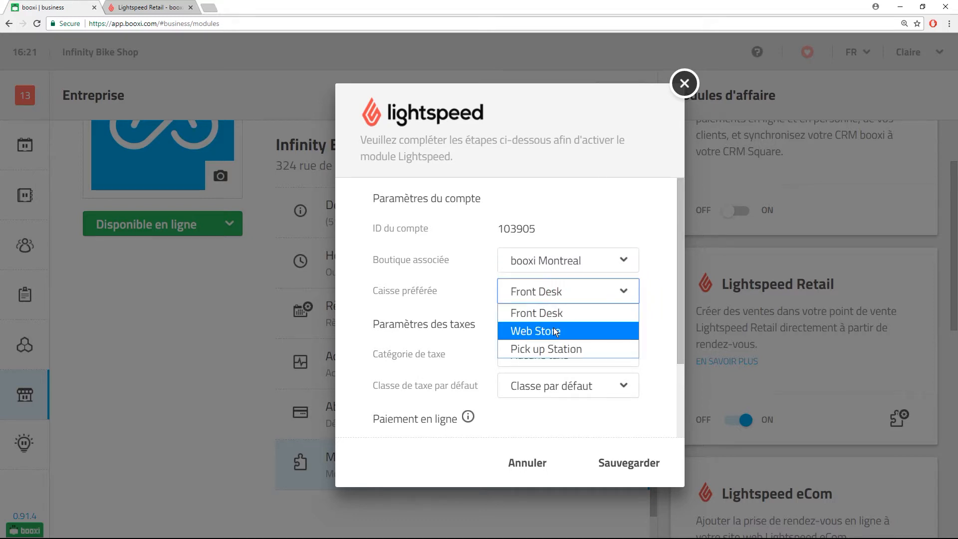
{"action": "left_click", "coordinate": [544, 313]}
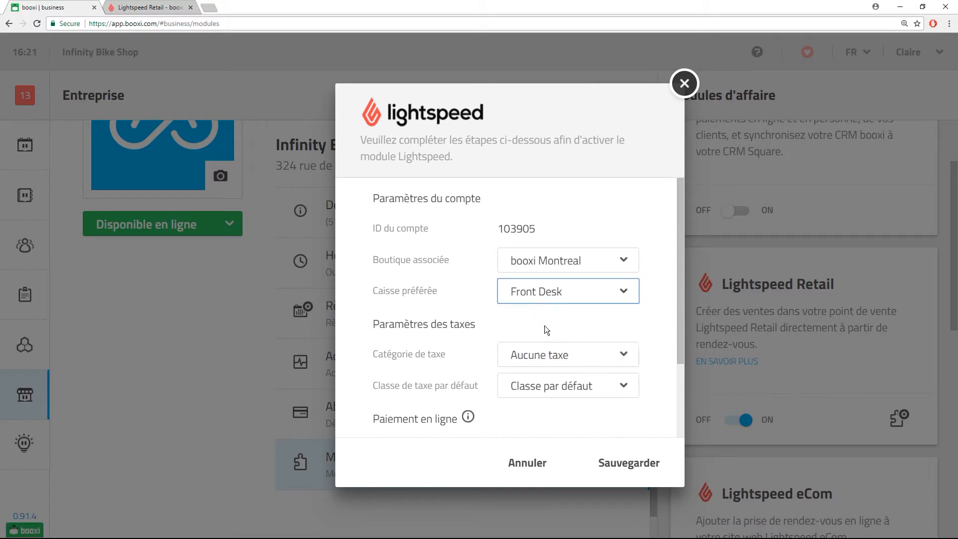
{"action": "scroll", "coordinate": [546, 328], "scroll_direction": "down", "scroll_amount": 2}
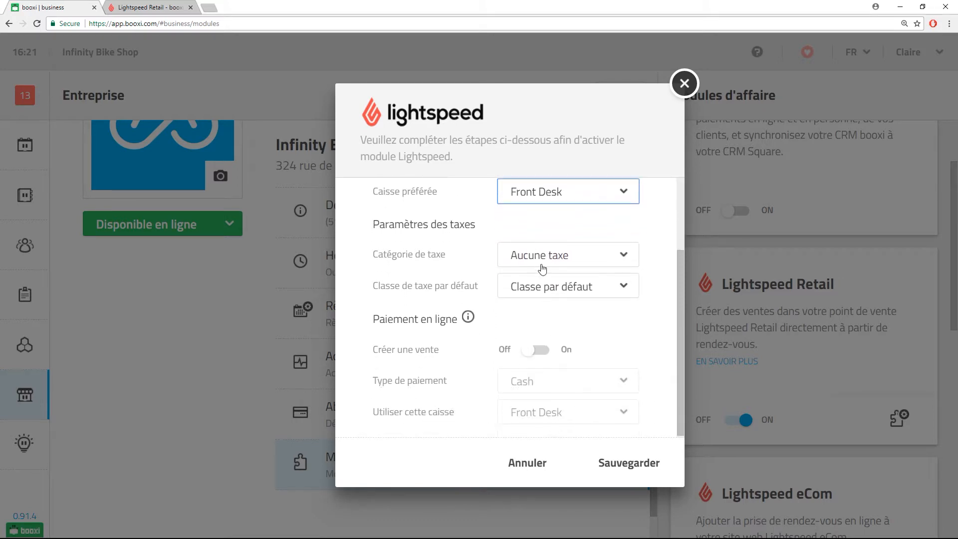
{"action": "left_click", "coordinate": [542, 269]}
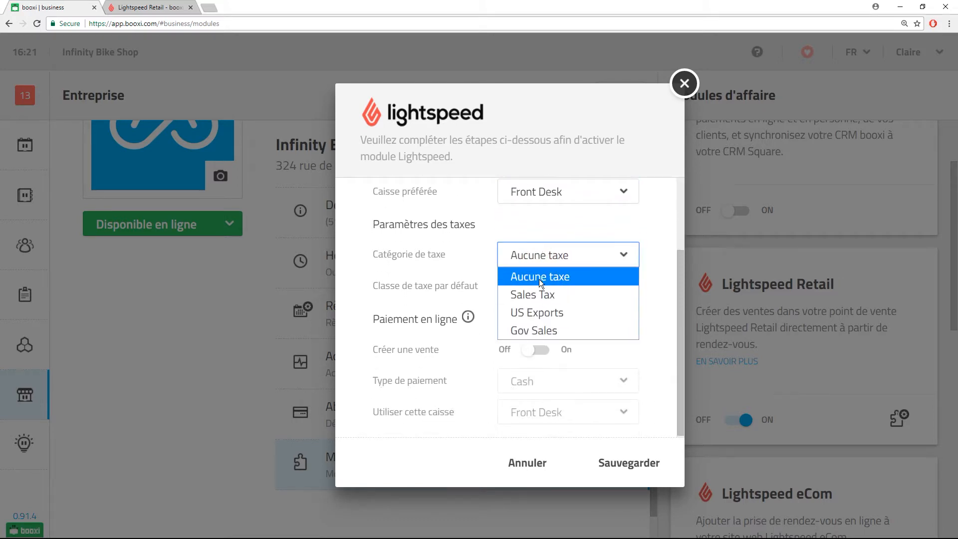
{"action": "left_click", "coordinate": [541, 277]}
{"action": "left_click", "coordinate": [535, 285]}
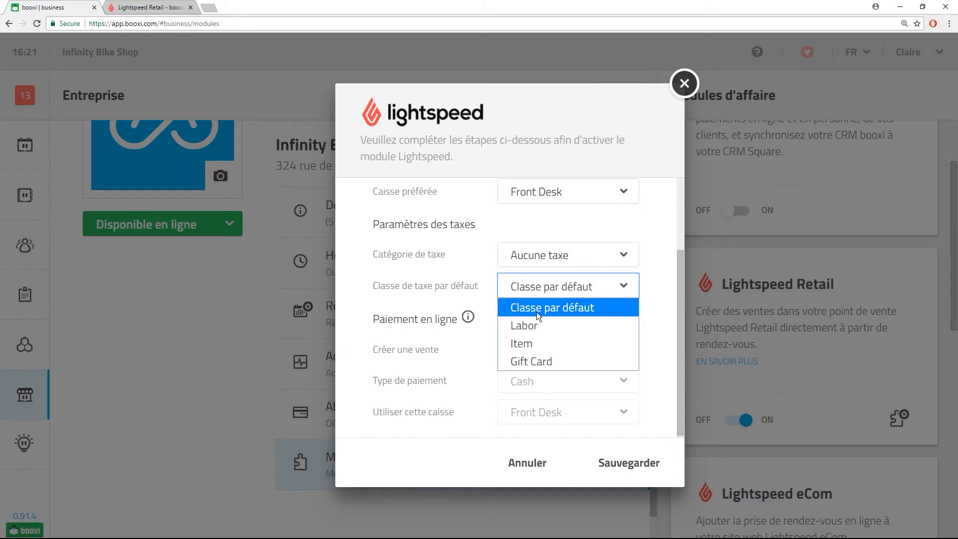
{"action": "left_click", "coordinate": [538, 308]}
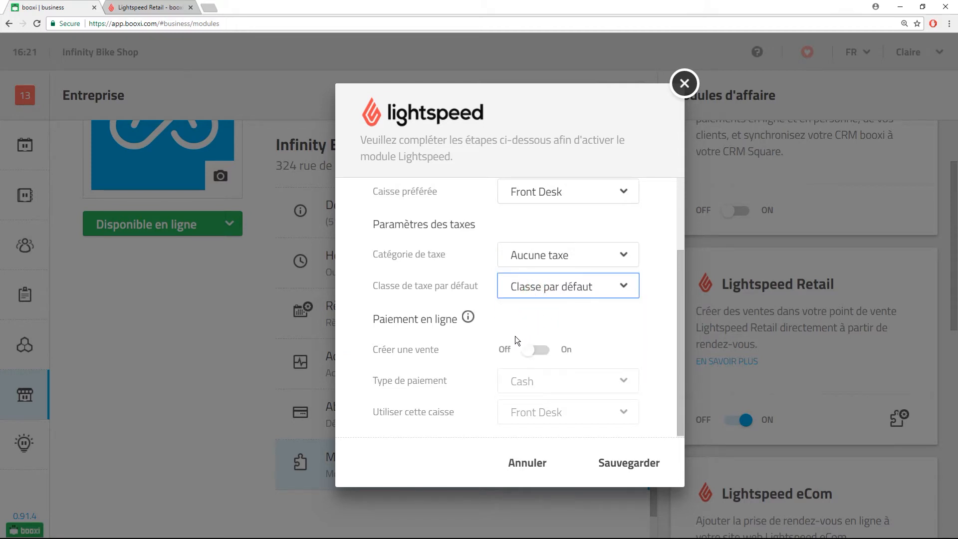
Enable sale creation for online payments with payment type Cash and register Front Desk, and save.
{"action": "left_click", "coordinate": [539, 351]}
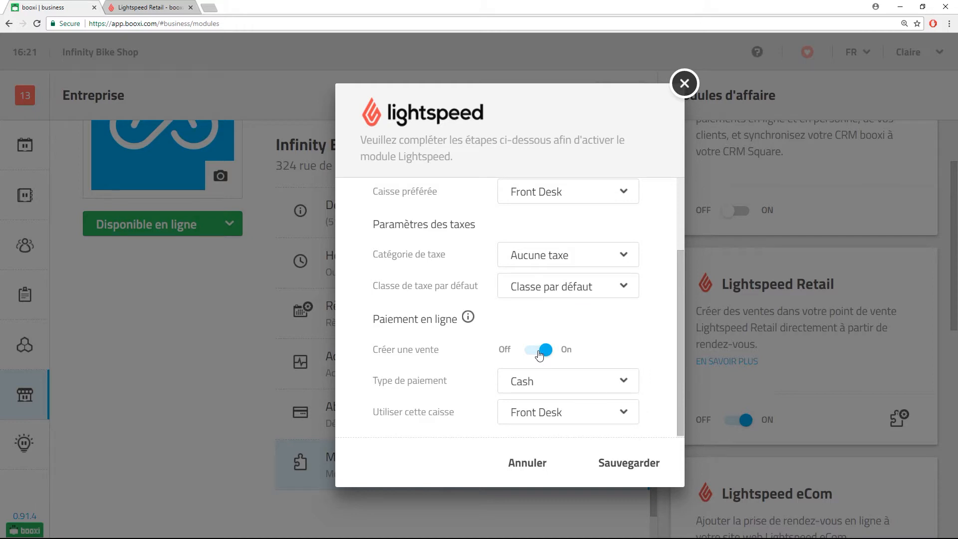
{"action": "left_click", "coordinate": [581, 381]}
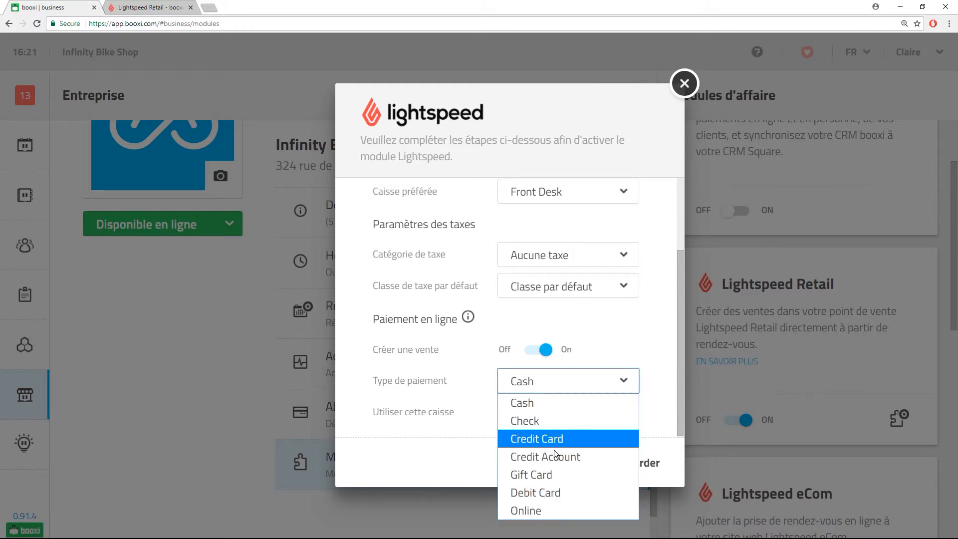
{"action": "left_click", "coordinate": [542, 403]}
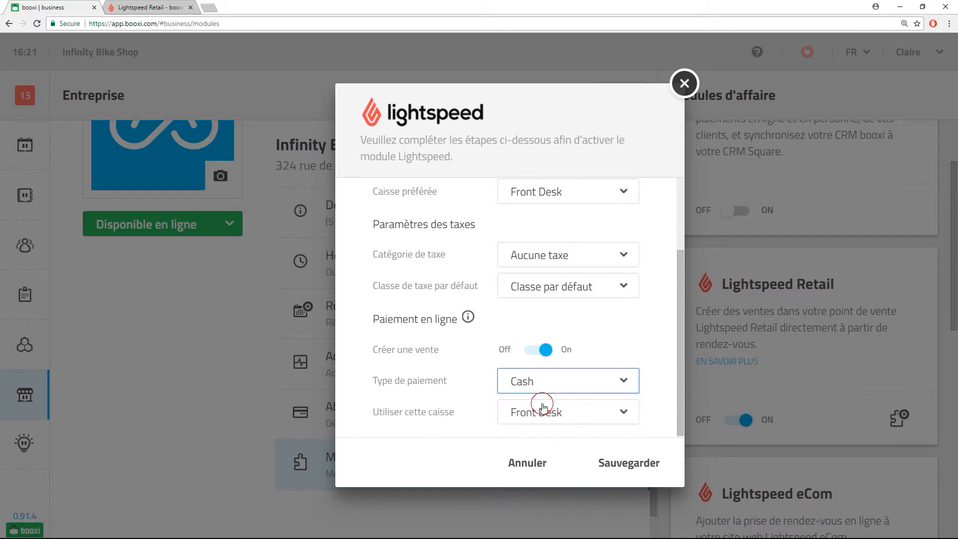
{"action": "left_click", "coordinate": [553, 411]}
{"action": "left_click", "coordinate": [553, 412]}
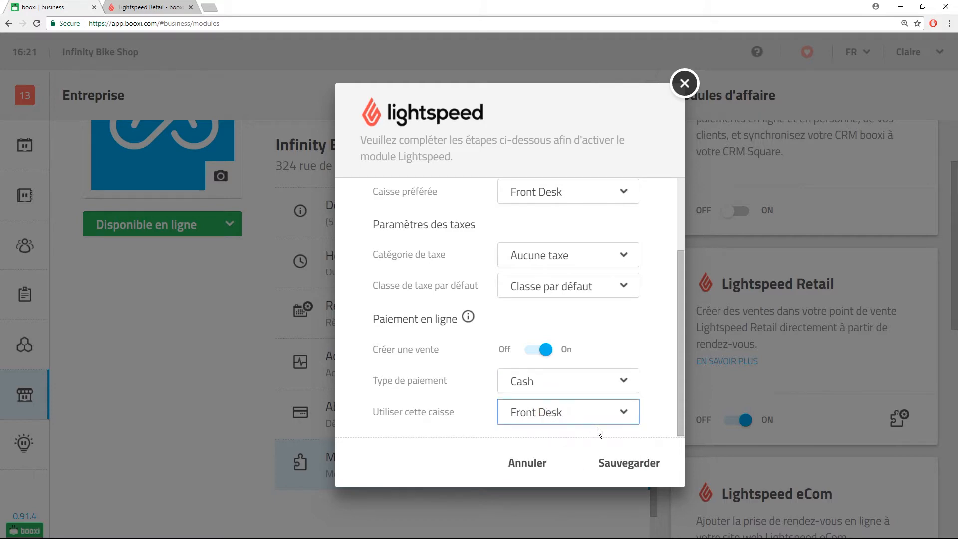
{"action": "left_click", "coordinate": [624, 461]}
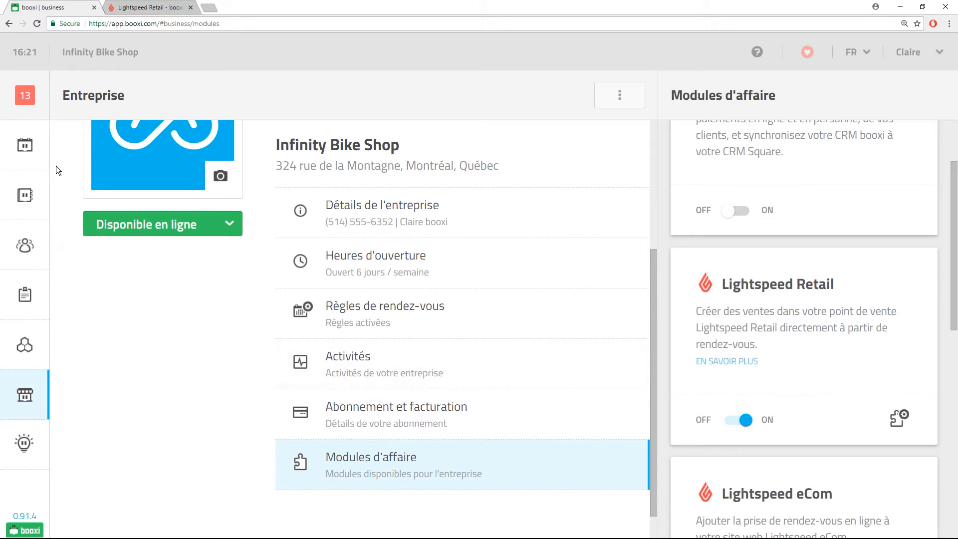
Review a new Lightspeed sale for the 16:00 appointment, then cancel it.
{"action": "left_click", "coordinate": [27, 147]}
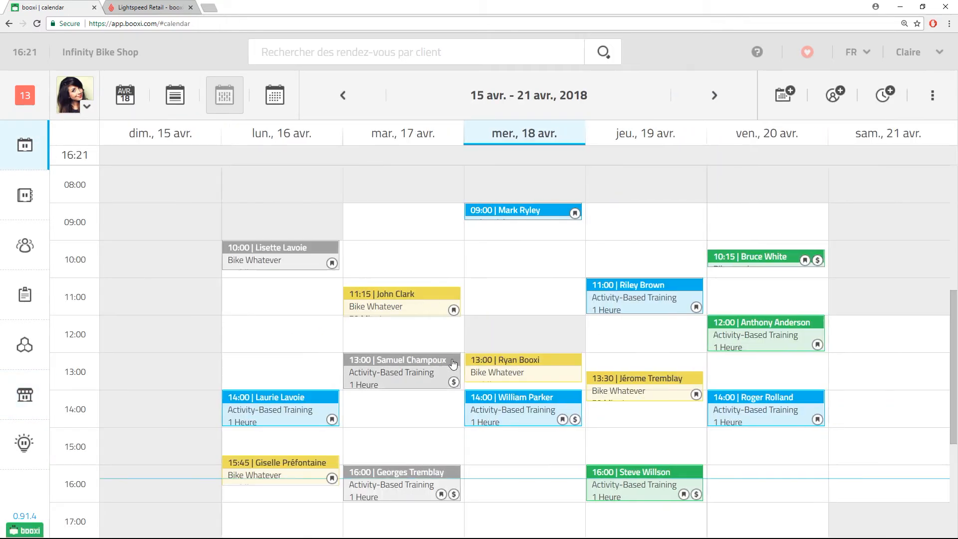
{"action": "mouse_move", "coordinate": [446, 384]}
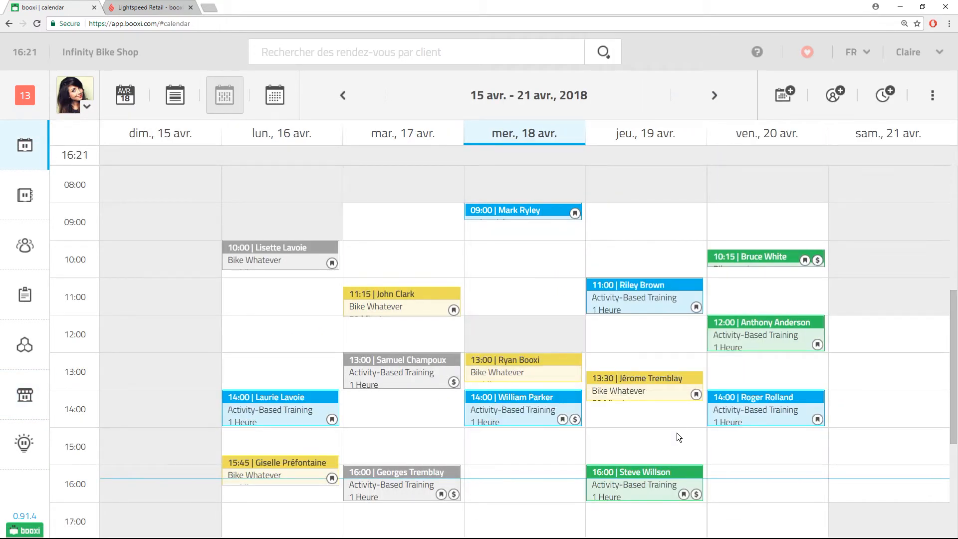
{"action": "left_click", "coordinate": [648, 474]}
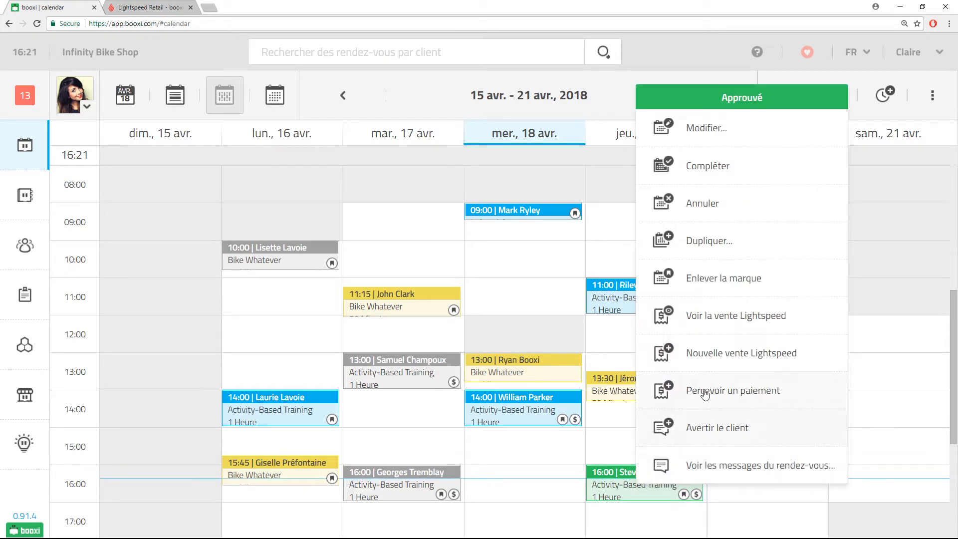
{"action": "left_click", "coordinate": [716, 352]}
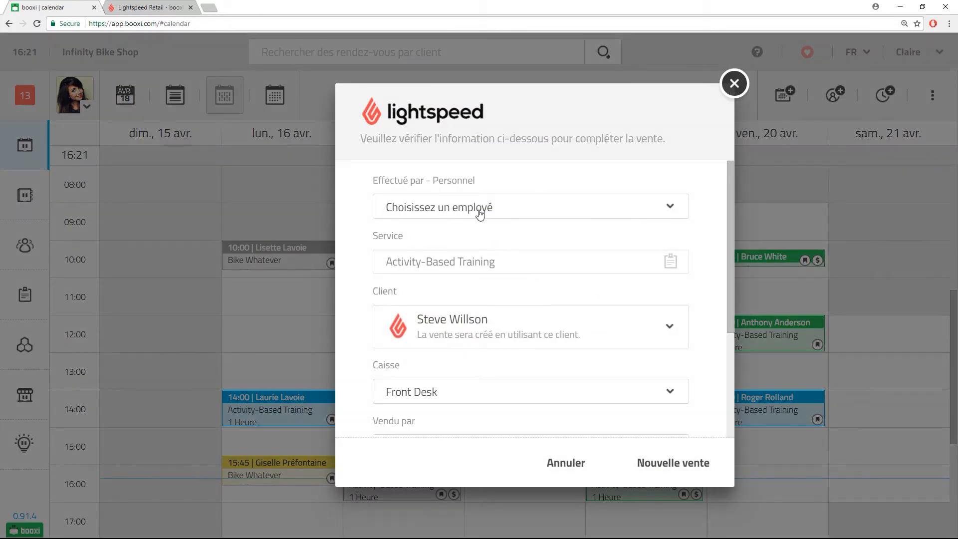
{"action": "left_click", "coordinate": [480, 214]}
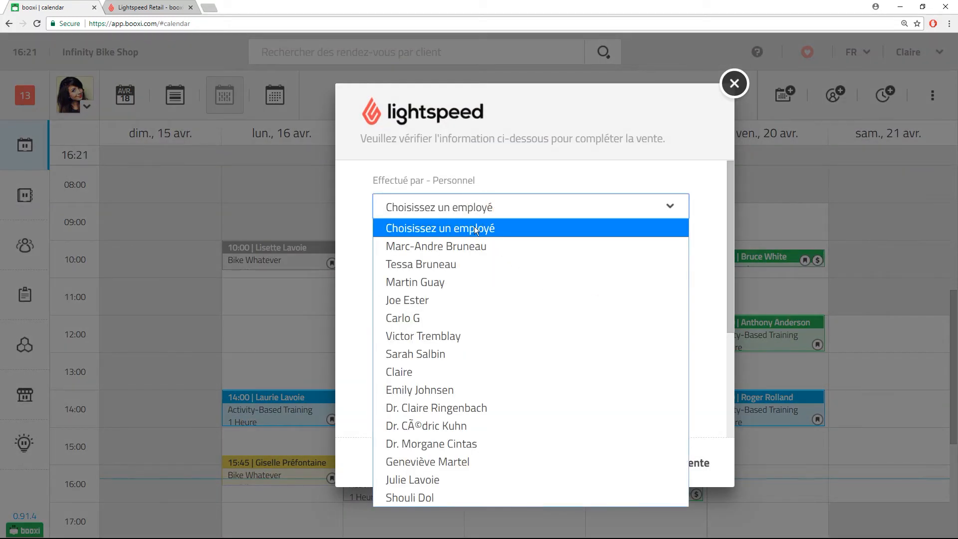
{"action": "left_click", "coordinate": [473, 216]}
{"action": "scroll", "coordinate": [479, 248], "scroll_direction": "down", "scroll_amount": 2}
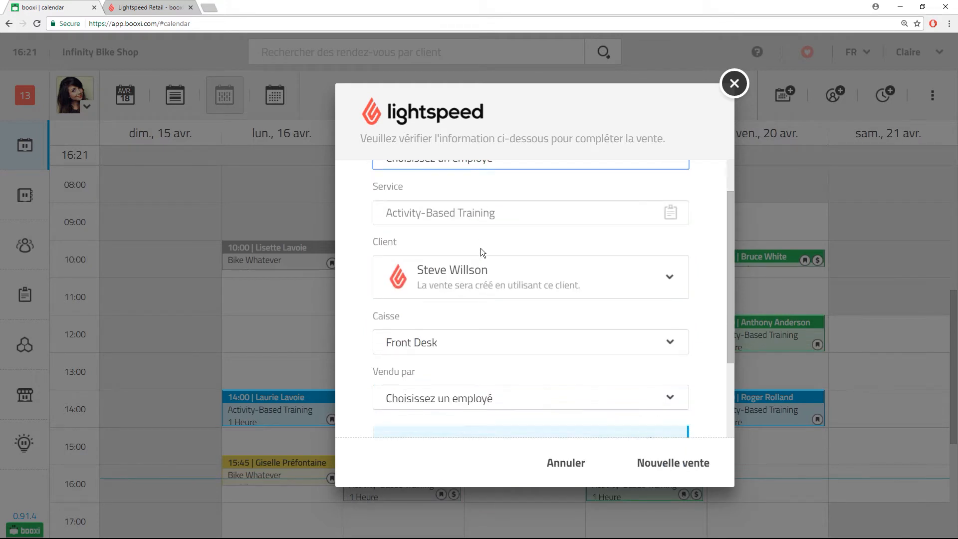
{"action": "left_click", "coordinate": [443, 292]}
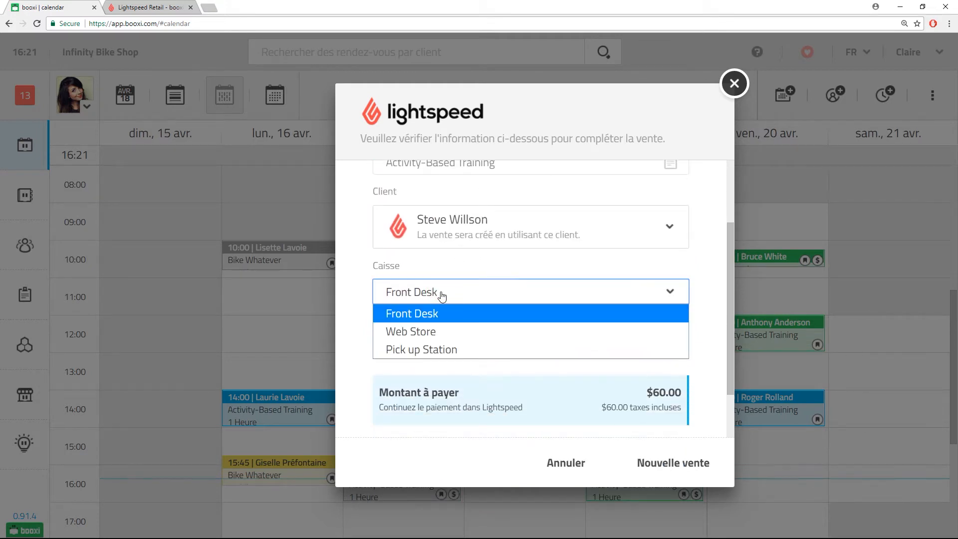
{"action": "left_click", "coordinate": [442, 300]}
{"action": "left_click", "coordinate": [442, 349]}
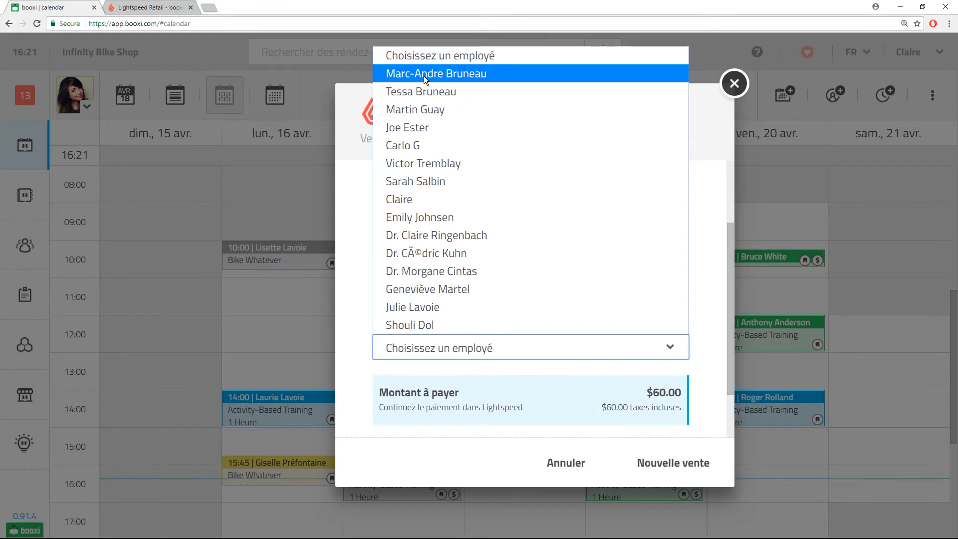
{"action": "left_click", "coordinate": [426, 348]}
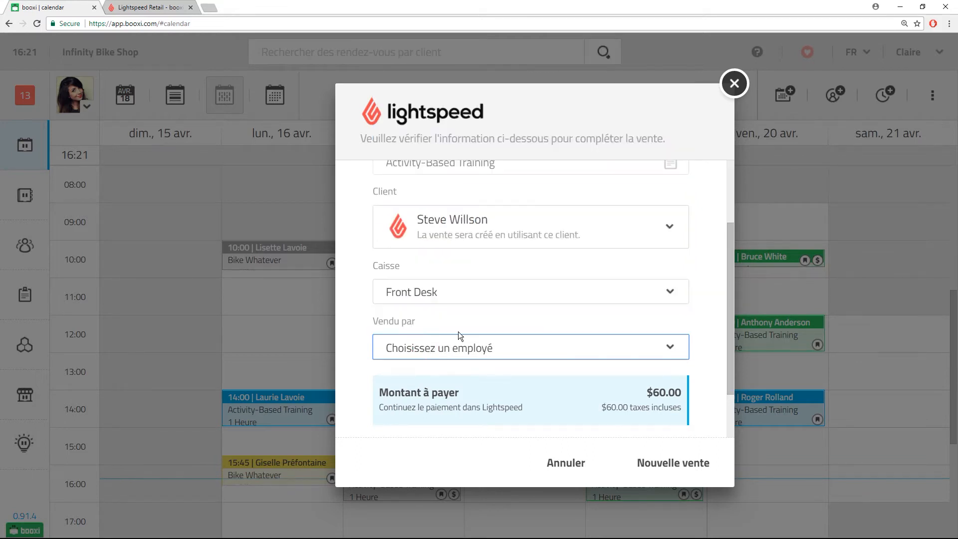
{"action": "scroll", "coordinate": [458, 331], "scroll_direction": "up", "scroll_amount": 2}
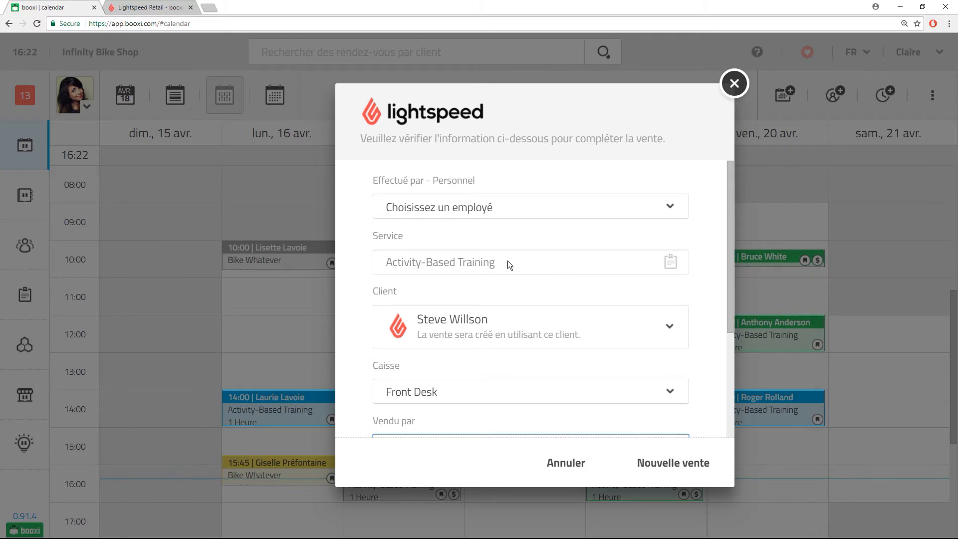
{"action": "left_click", "coordinate": [567, 463]}
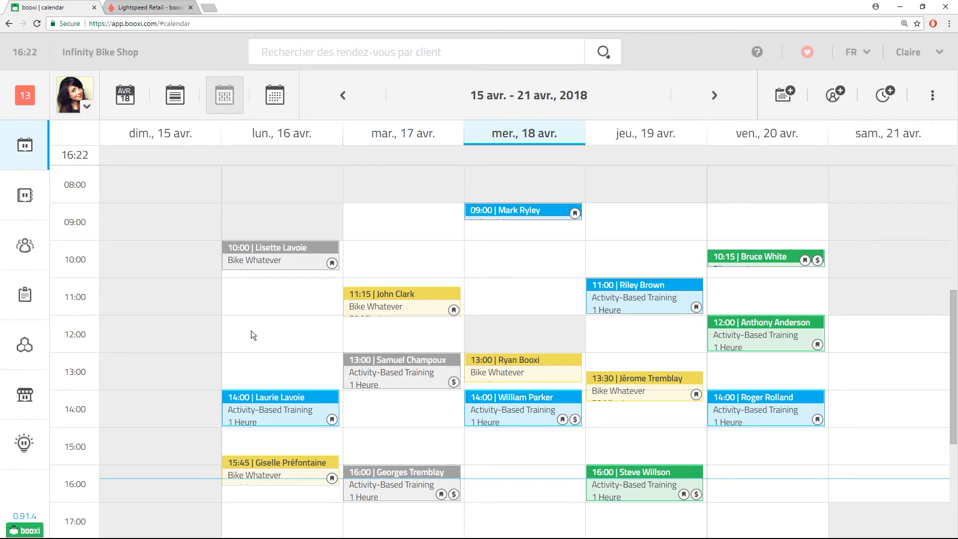
Open the service details of Activity-Based Training from the Services list.
{"action": "left_click", "coordinate": [25, 298]}
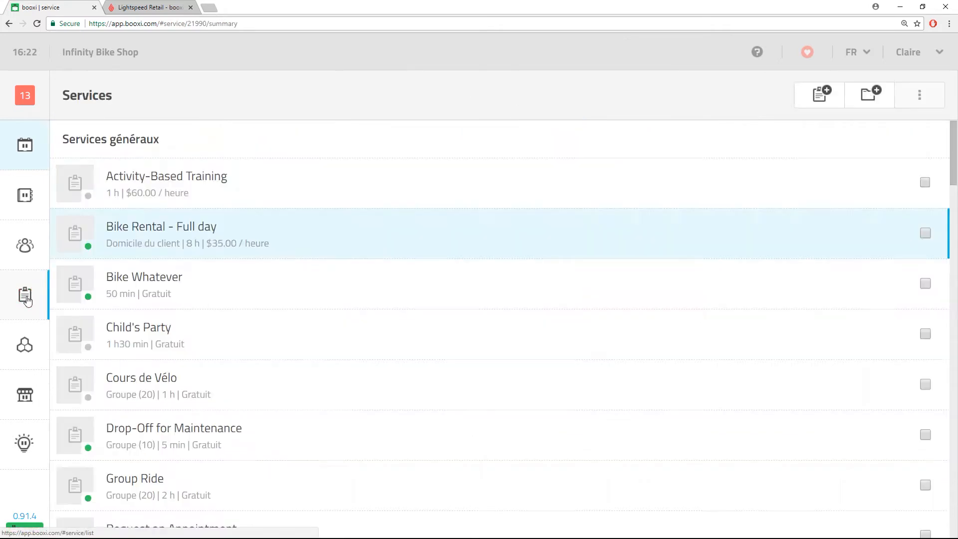
{"action": "left_click", "coordinate": [196, 203]}
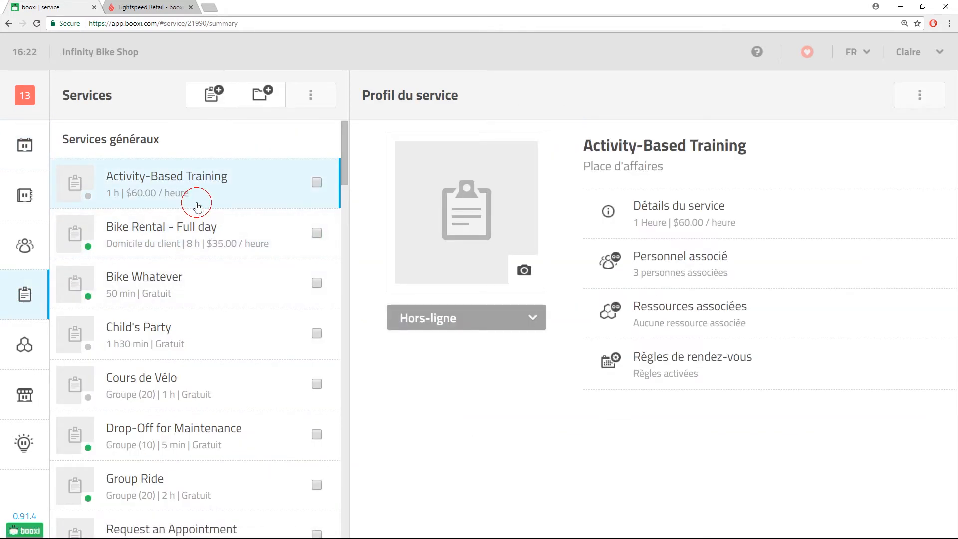
{"action": "left_click", "coordinate": [684, 204]}
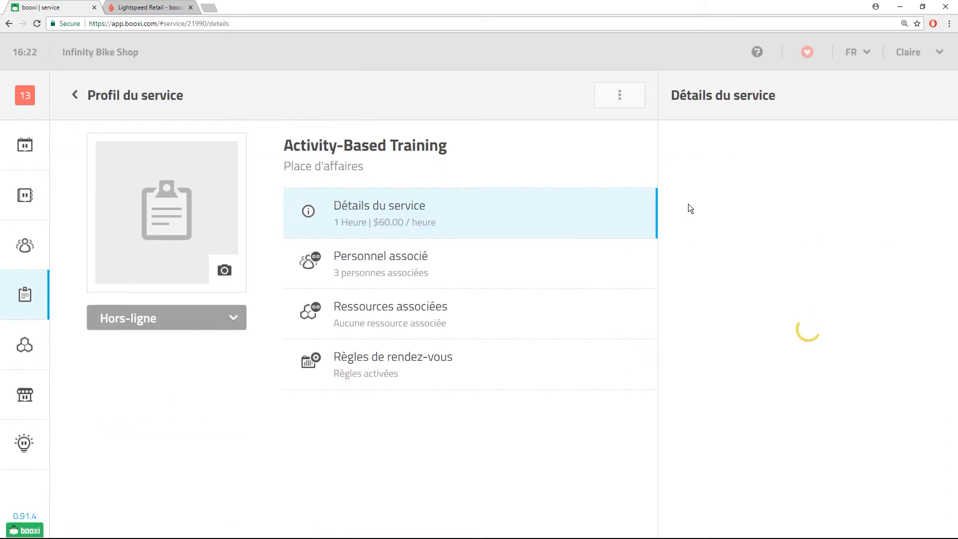
Associate Activity-Based Training with the Lightspeed LS item and save.
{"action": "left_click", "coordinate": [737, 172]}
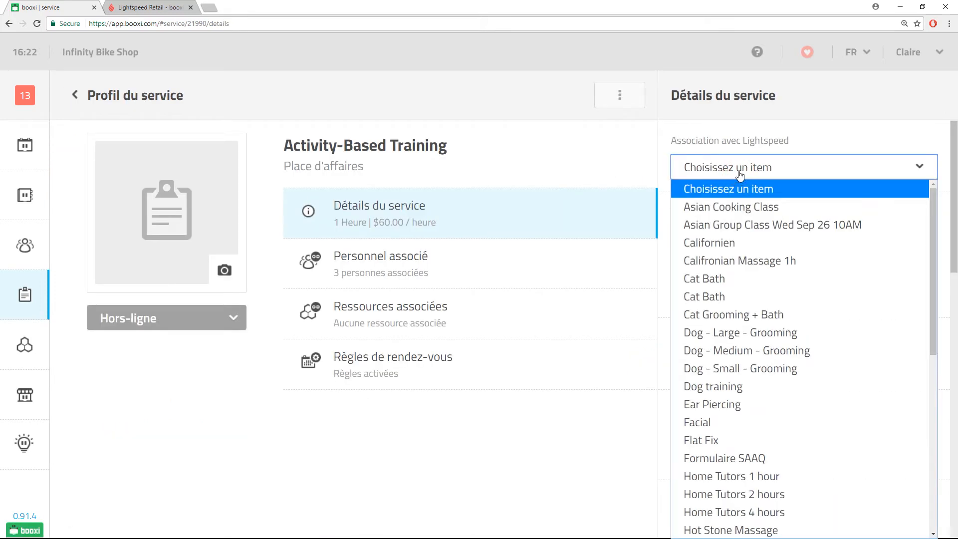
{"action": "scroll", "coordinate": [741, 197], "scroll_direction": "down", "scroll_amount": 5}
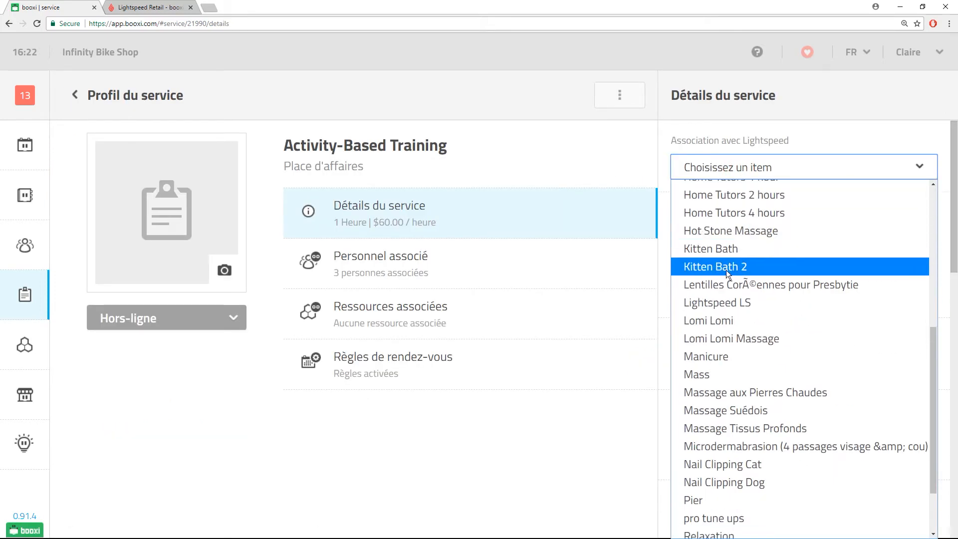
{"action": "left_click", "coordinate": [724, 301]}
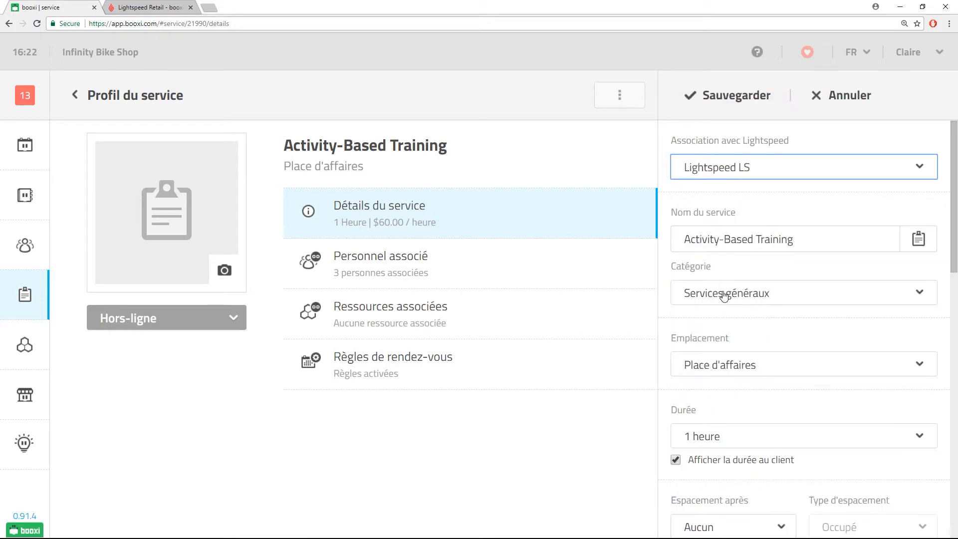
{"action": "left_click", "coordinate": [720, 106]}
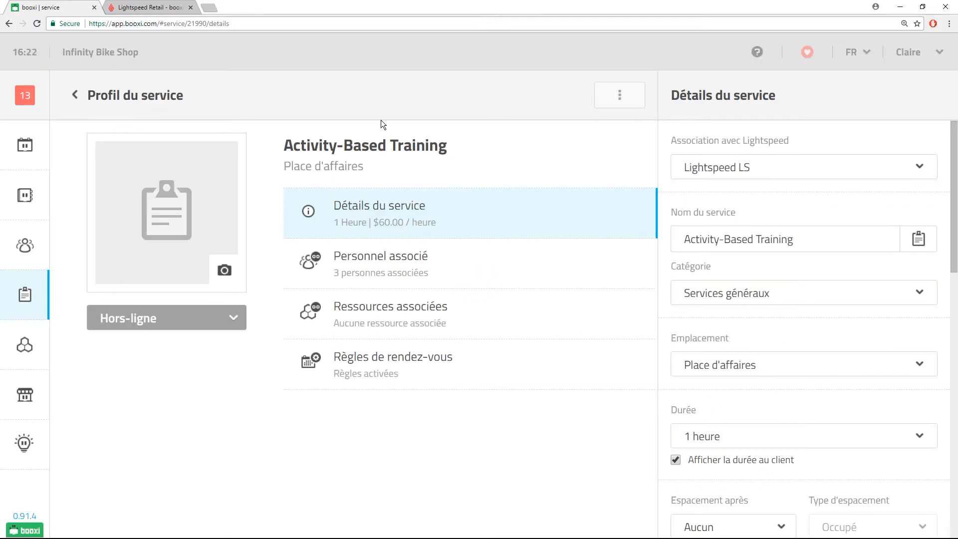
Associate Bike Rental - Full day with the Lightspeed LS item and save.
{"action": "left_click", "coordinate": [75, 94]}
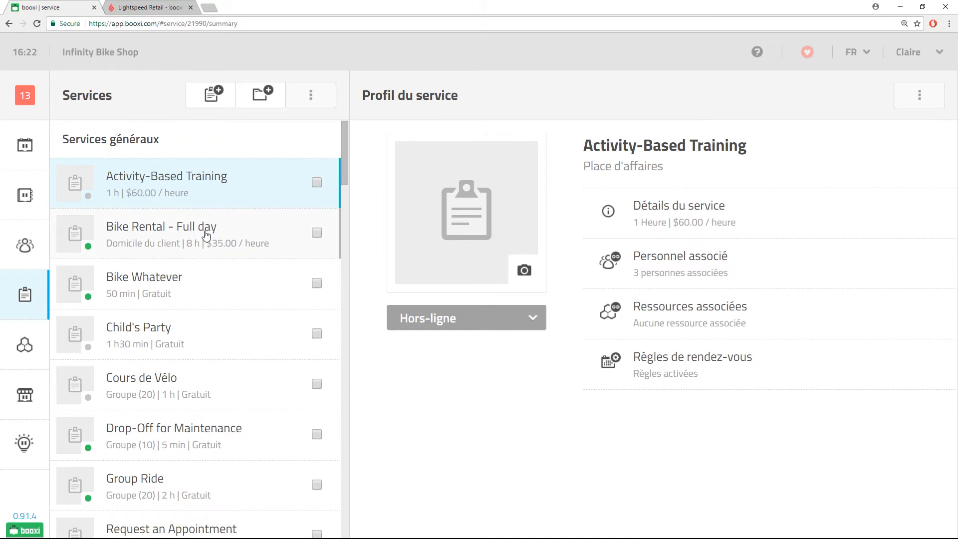
{"action": "left_click", "coordinate": [206, 235]}
{"action": "left_click", "coordinate": [681, 208]}
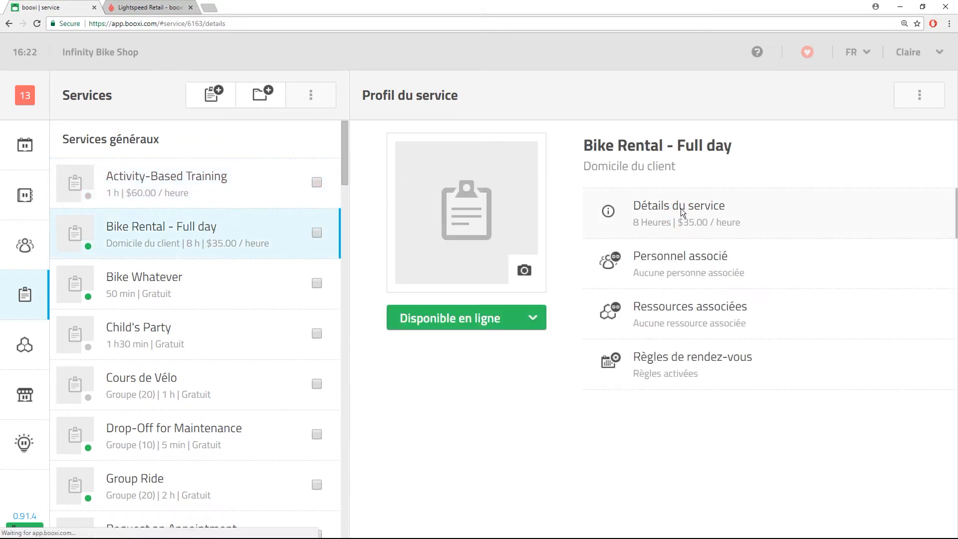
{"action": "left_click", "coordinate": [745, 167]}
{"action": "scroll", "coordinate": [725, 288], "scroll_direction": "down", "scroll_amount": 7}
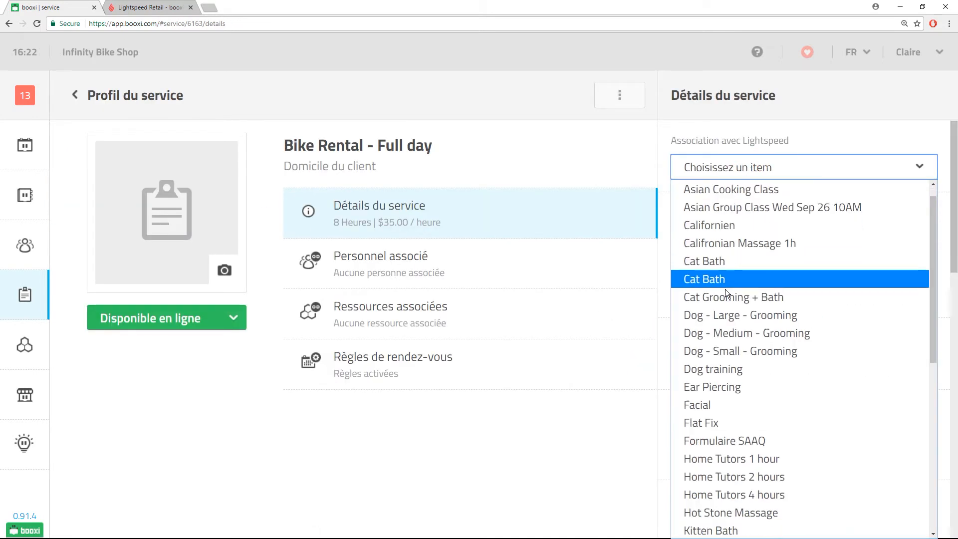
{"action": "left_click", "coordinate": [725, 225]}
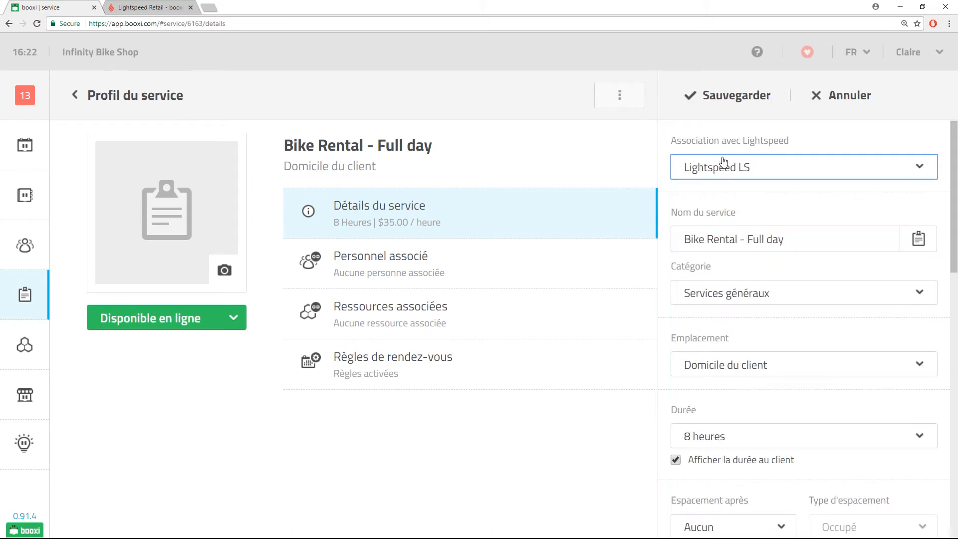
{"action": "left_click", "coordinate": [715, 103]}
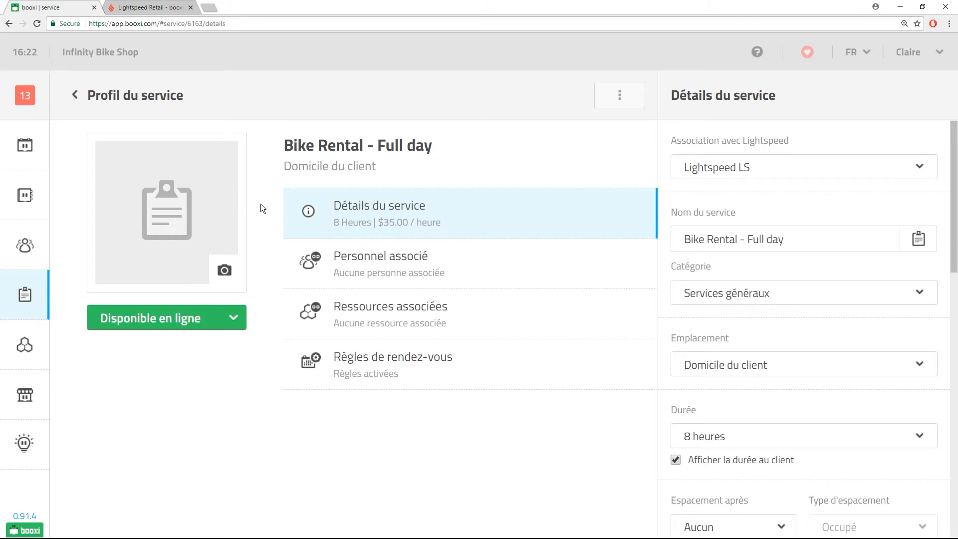
Set the staff member's Association avec Lightspeed to the matching employee, save, and go back.
{"action": "left_click", "coordinate": [23, 246]}
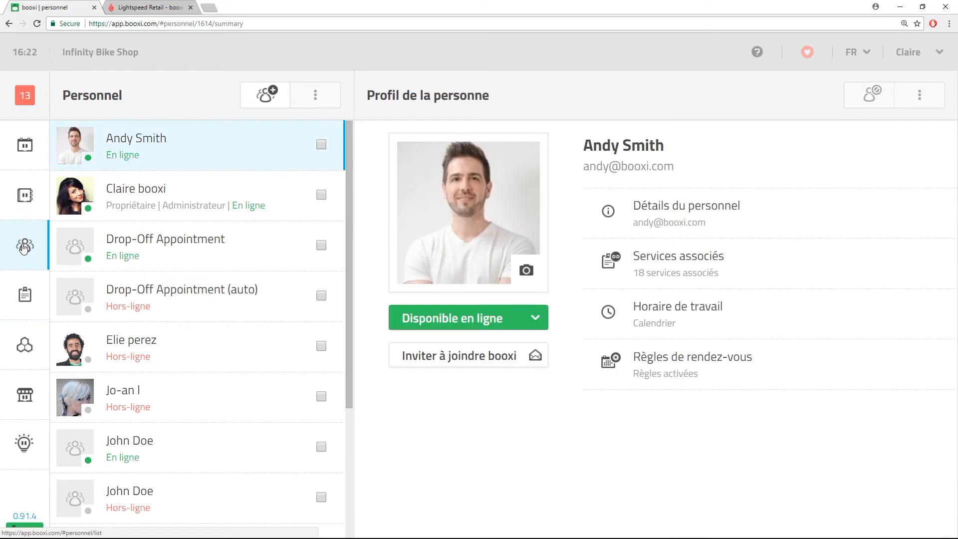
{"action": "scroll", "coordinate": [190, 255], "scroll_direction": "down", "scroll_amount": 3}
{"action": "scroll", "coordinate": [189, 254], "scroll_direction": "down", "scroll_amount": 1}
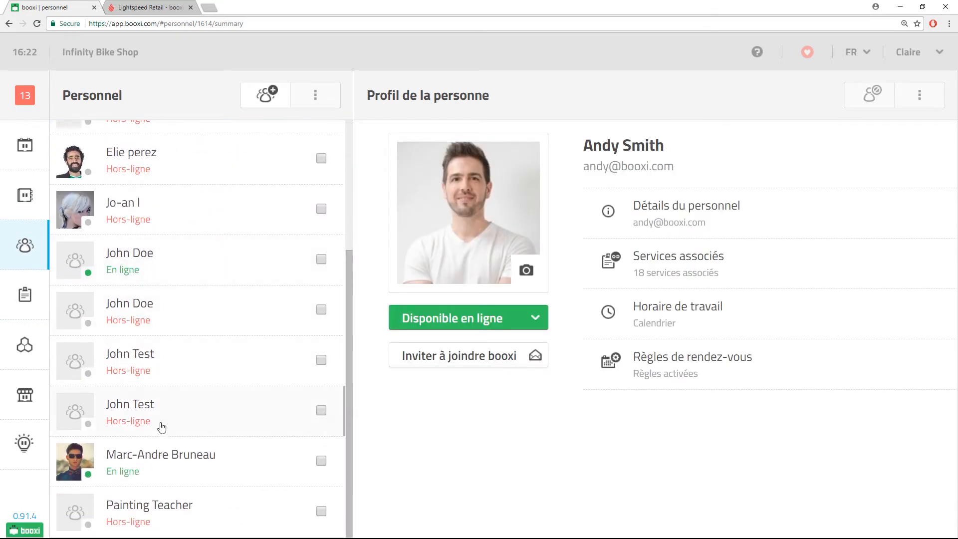
{"action": "left_click", "coordinate": [146, 453]}
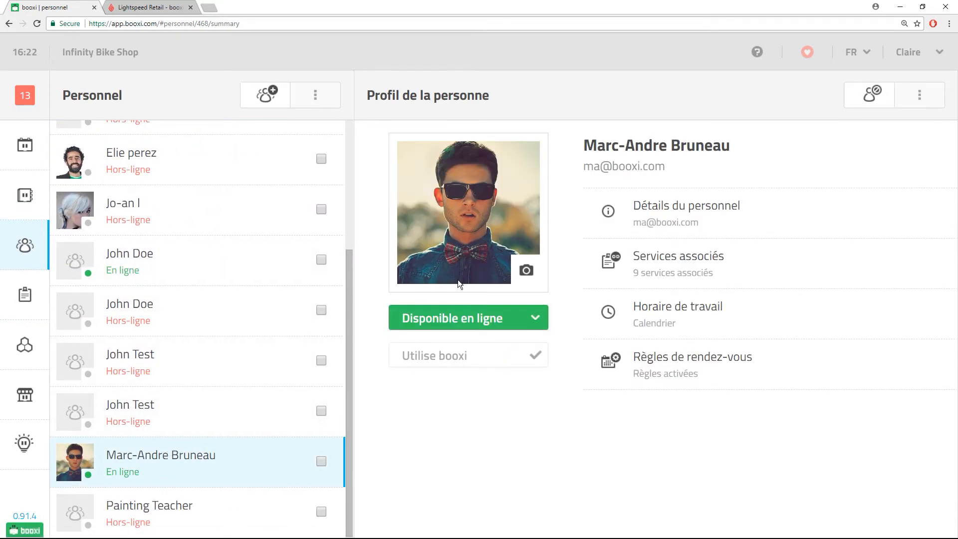
{"action": "left_click", "coordinate": [618, 216]}
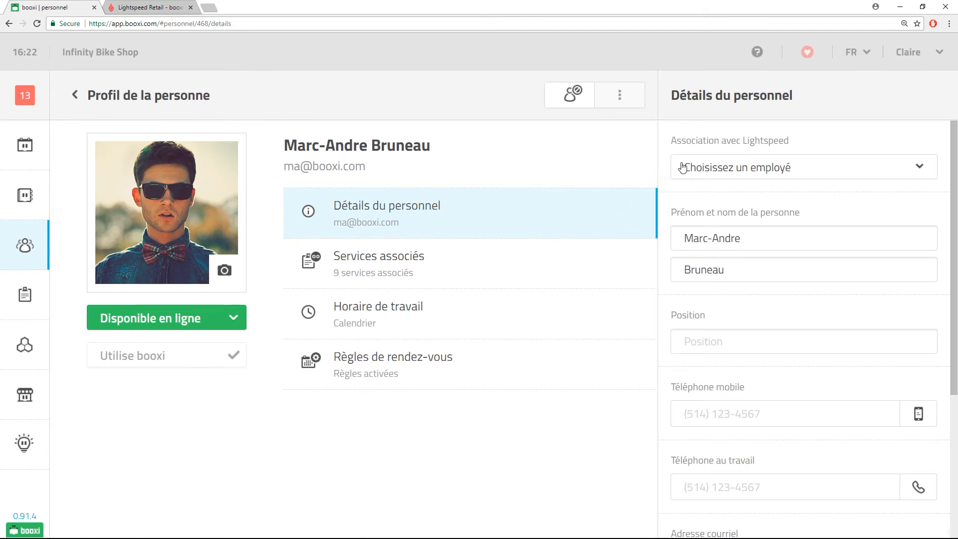
{"action": "left_click", "coordinate": [731, 171]}
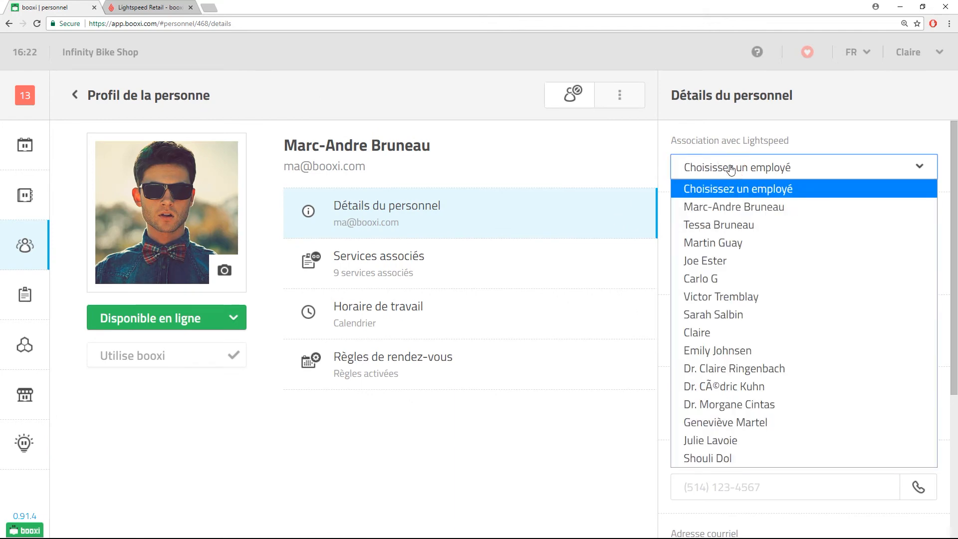
{"action": "left_click", "coordinate": [728, 205]}
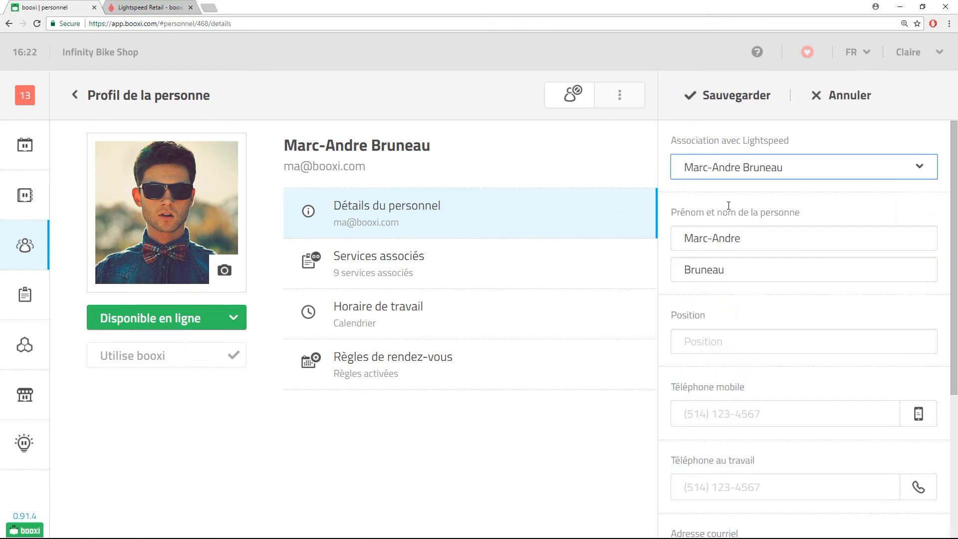
{"action": "left_click", "coordinate": [722, 102]}
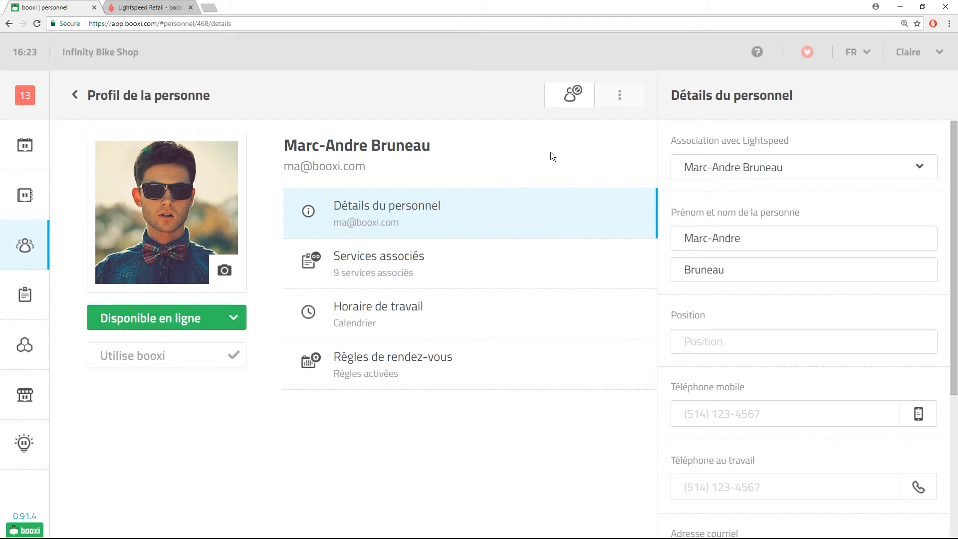
{"action": "left_click", "coordinate": [75, 95]}
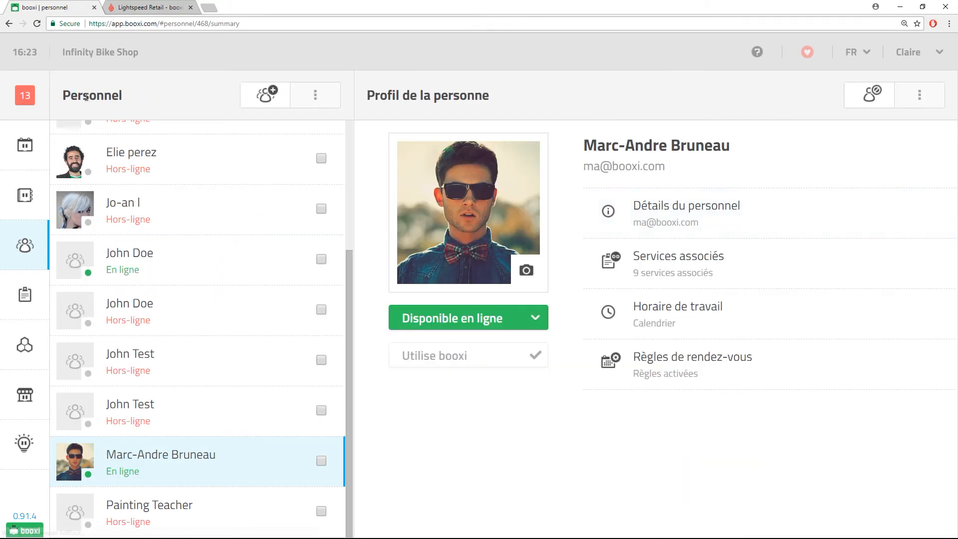
Choose Nouvelle vente Lightspeed from the Friday 12:00 appointment's Approuvé menu.
{"action": "left_click", "coordinate": [29, 147]}
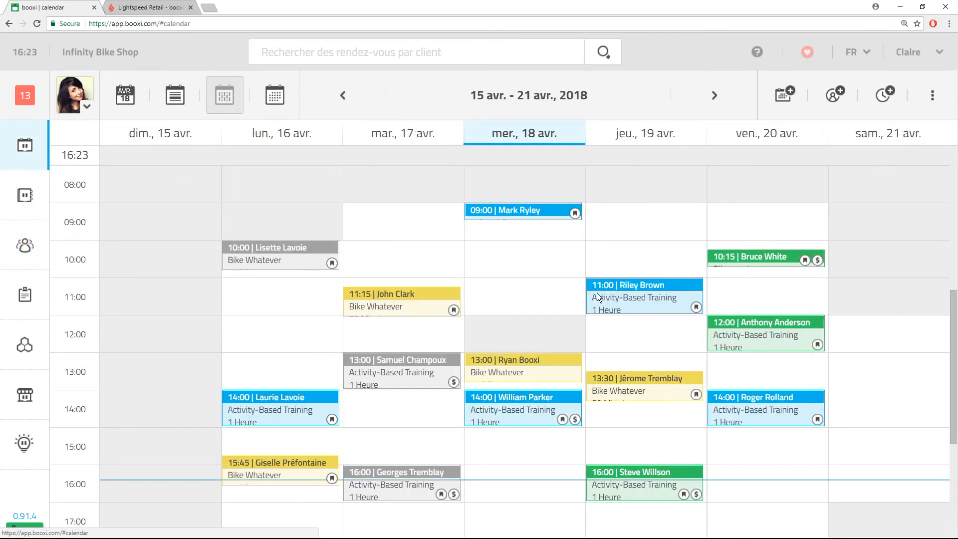
{"action": "mouse_move", "coordinate": [777, 327]}
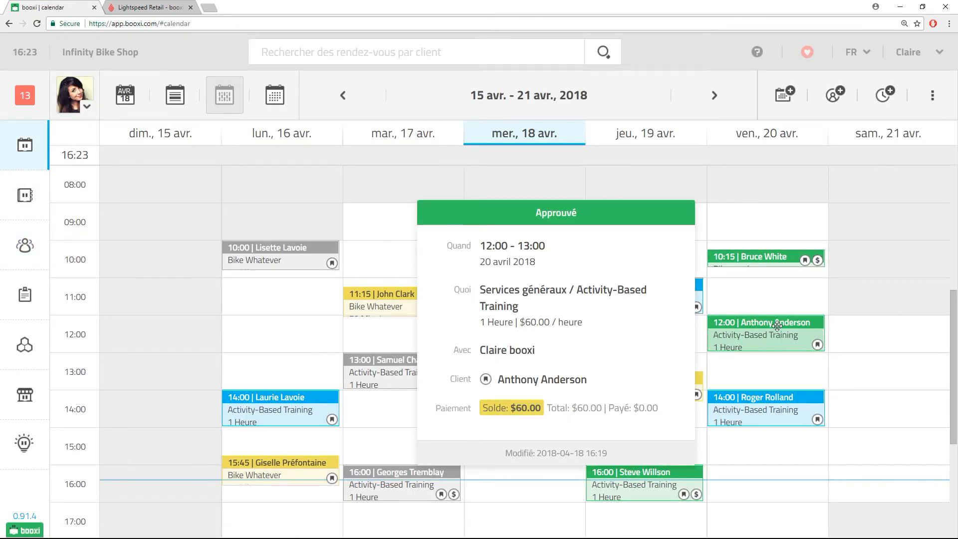
{"action": "left_click", "coordinate": [776, 327]}
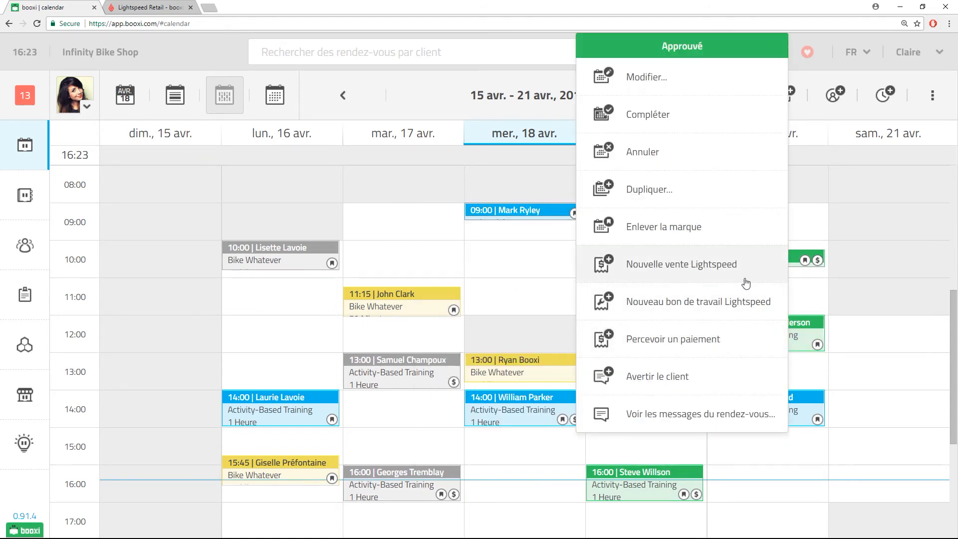
{"action": "left_click", "coordinate": [797, 321]}
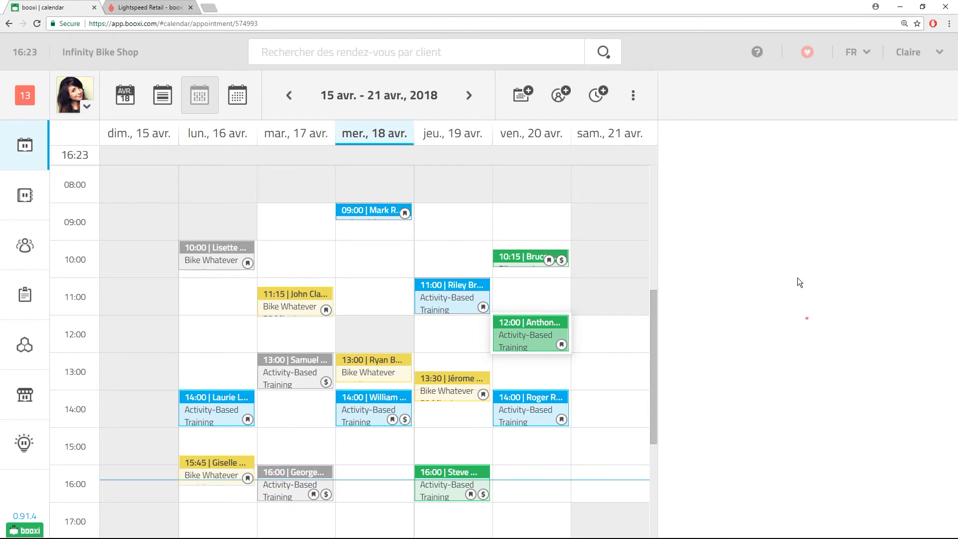
{"action": "left_click", "coordinate": [810, 100]}
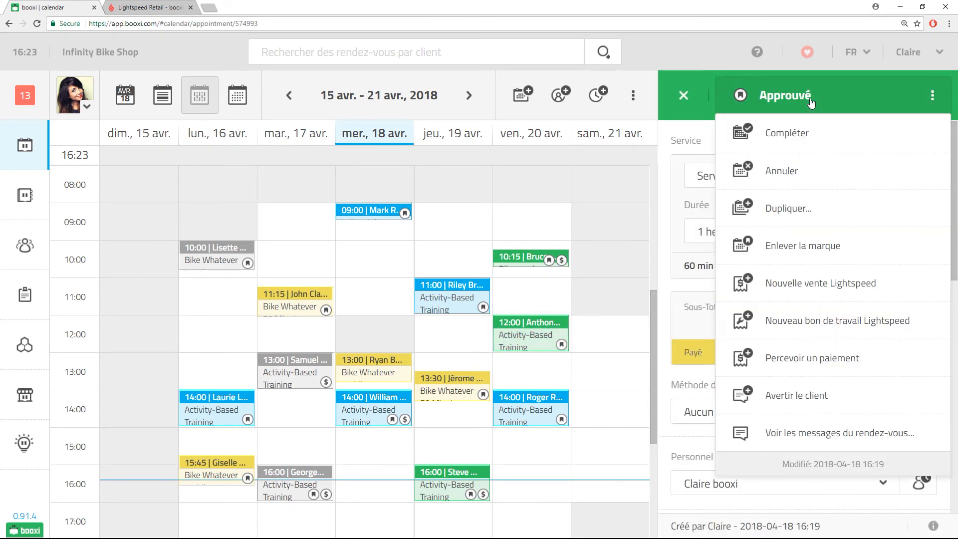
{"action": "left_click", "coordinate": [823, 287]}
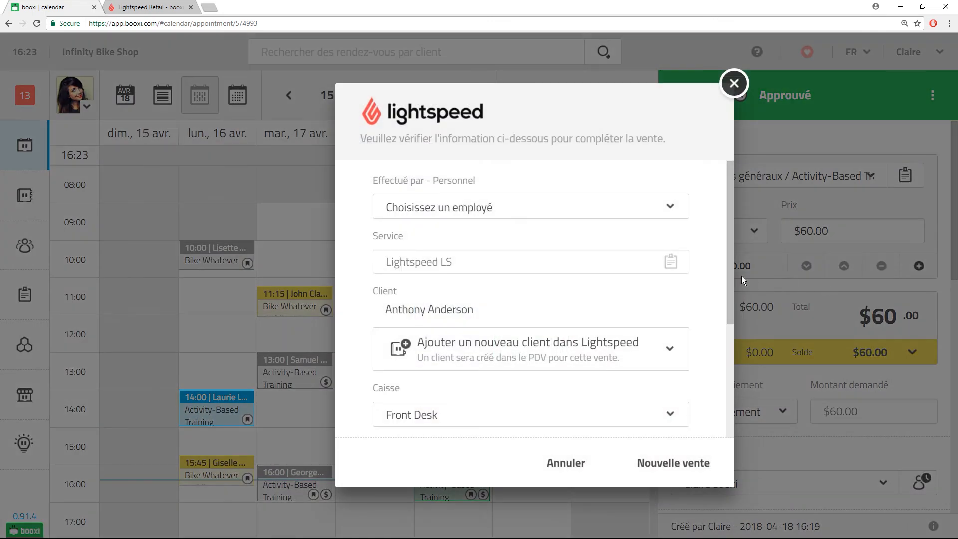
Set both Effectué par and Vendu par to the linked staff member.
{"action": "left_click", "coordinate": [498, 213]}
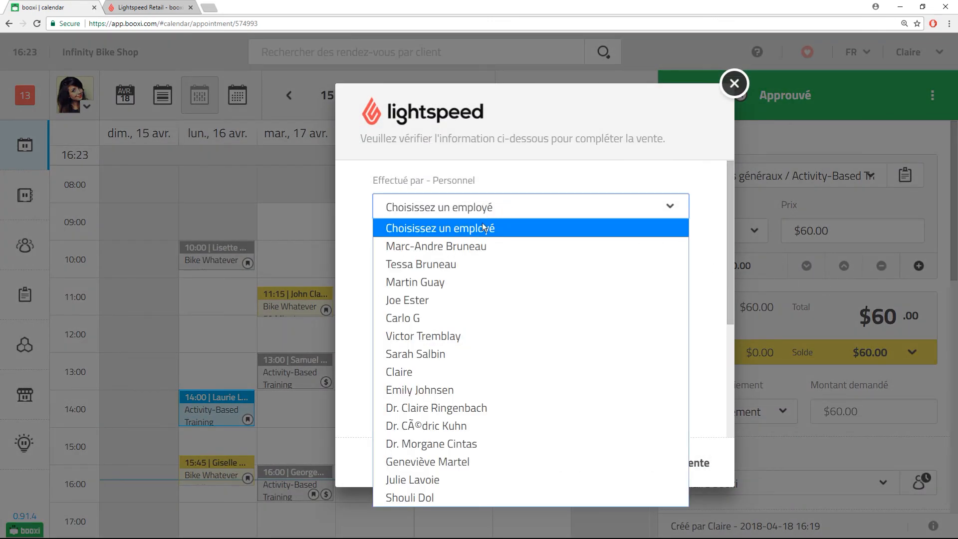
{"action": "left_click", "coordinate": [469, 246]}
{"action": "scroll", "coordinate": [470, 278], "scroll_direction": "down", "scroll_amount": 3}
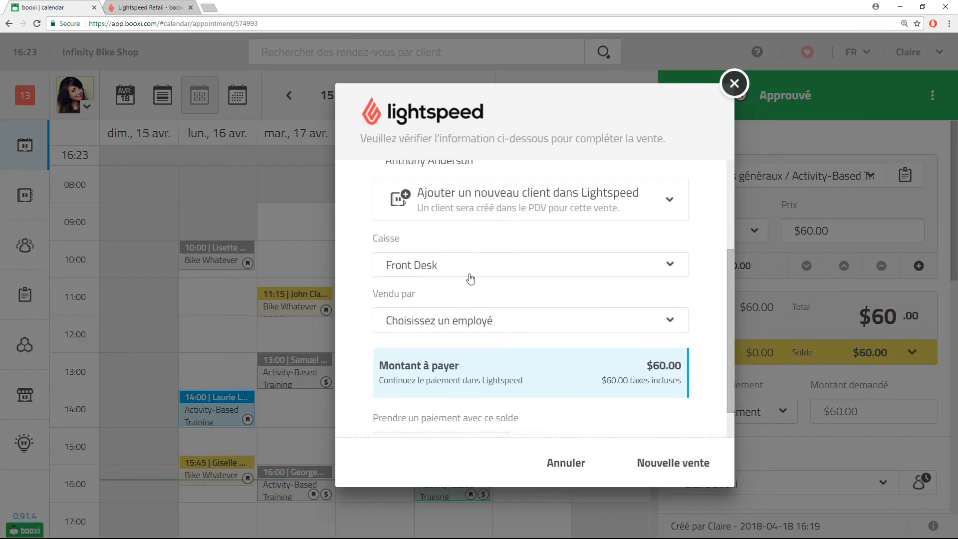
{"action": "left_click", "coordinate": [456, 320]}
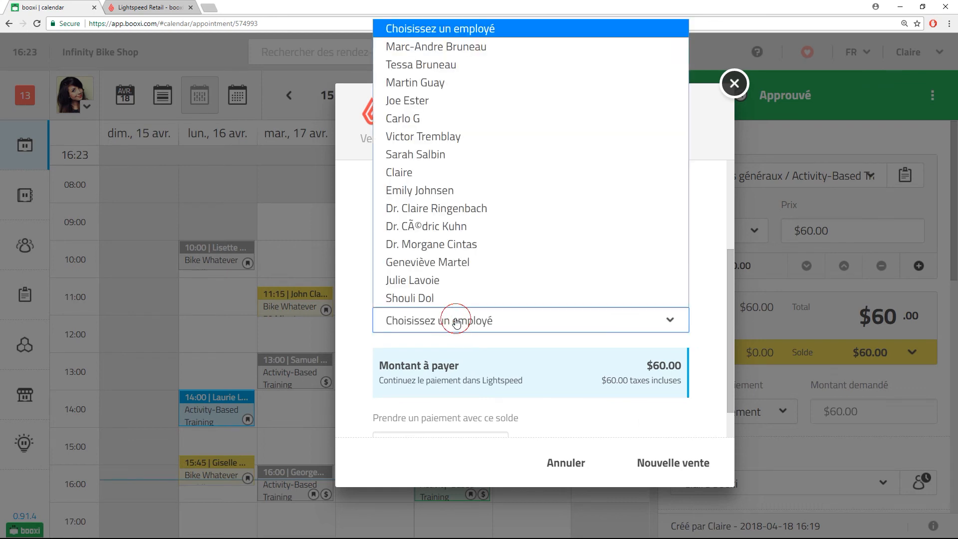
{"action": "left_click", "coordinate": [454, 54]}
{"action": "scroll", "coordinate": [439, 271], "scroll_direction": "up", "scroll_amount": 1}
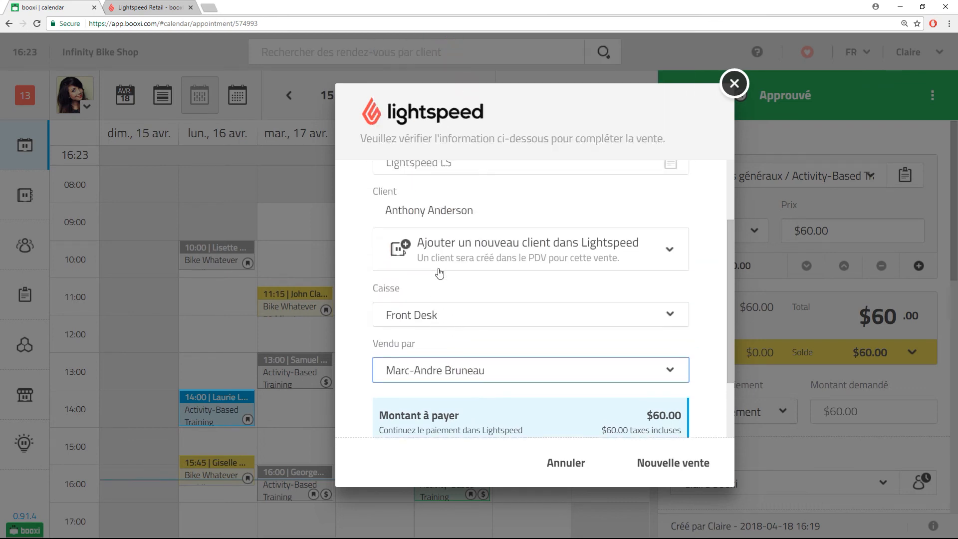
{"action": "scroll", "coordinate": [439, 272], "scroll_direction": "up", "scroll_amount": 1}
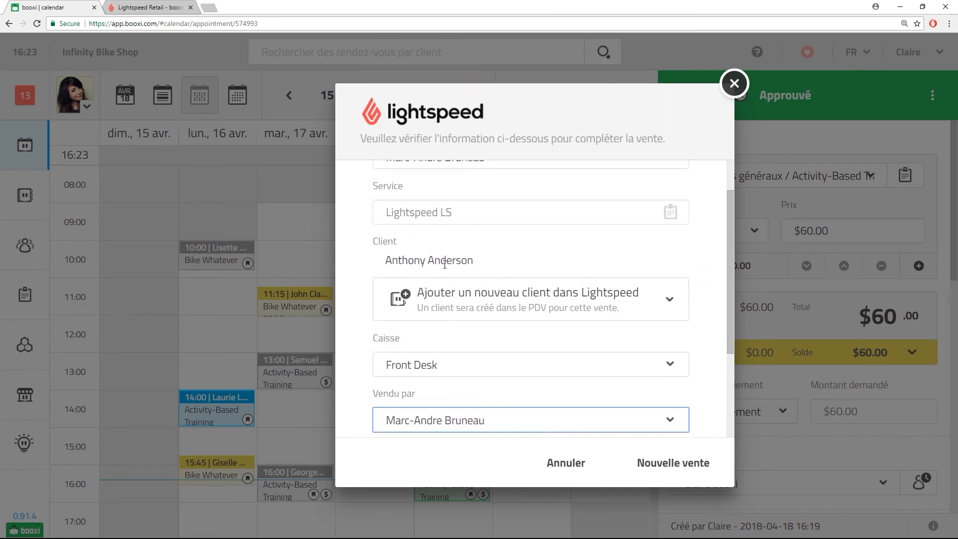
Choose Ajouter un nouveau client dans Lightspeed for the sale's client.
{"action": "left_click", "coordinate": [670, 298]}
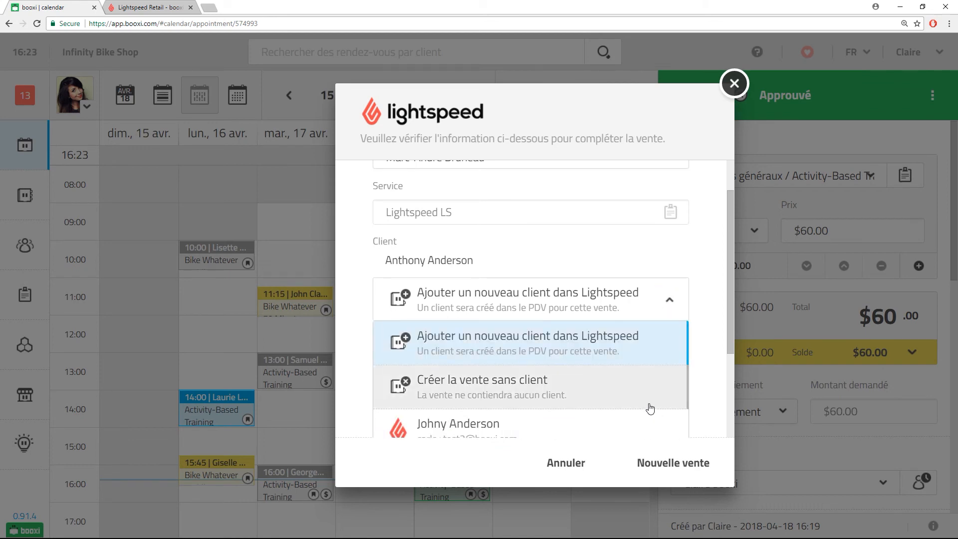
{"action": "scroll", "coordinate": [572, 414], "scroll_direction": "down", "scroll_amount": 1}
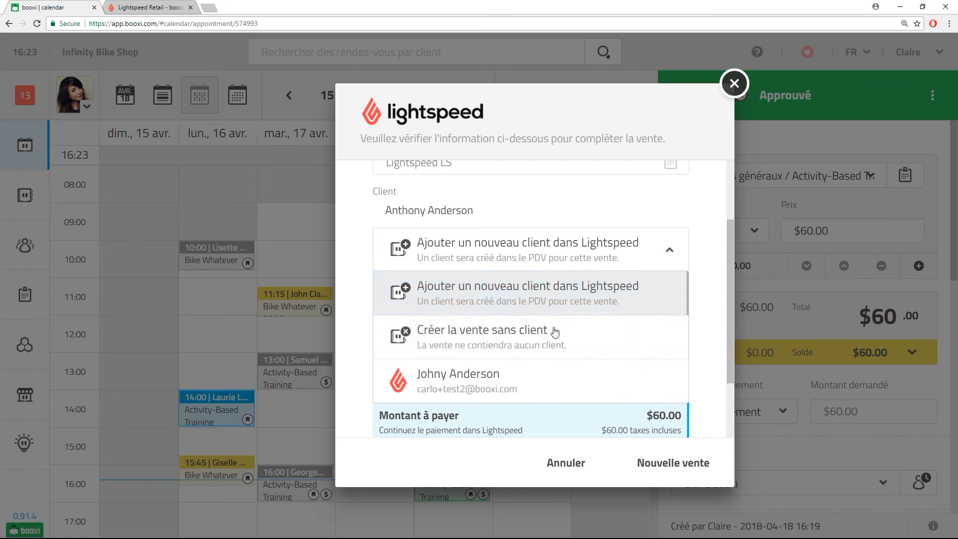
{"action": "left_click", "coordinate": [556, 293]}
Create the sale to open the $60.00 Lightspeed LS transaction in the register.
{"action": "left_click", "coordinate": [688, 463]}
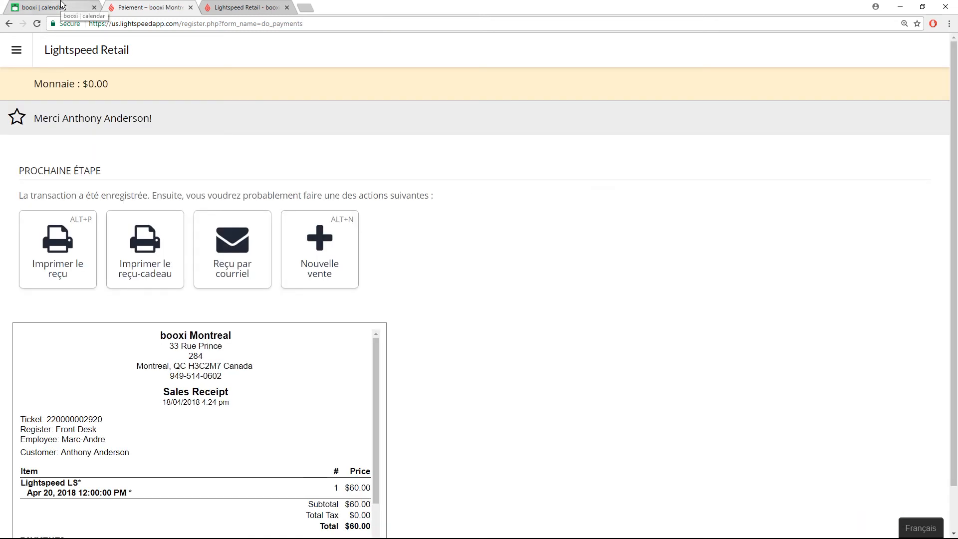
Check the Friday 12:00 appointment's linked Lightspeed sale shows $60.00 paid and closed.
{"action": "left_click", "coordinate": [62, 5]}
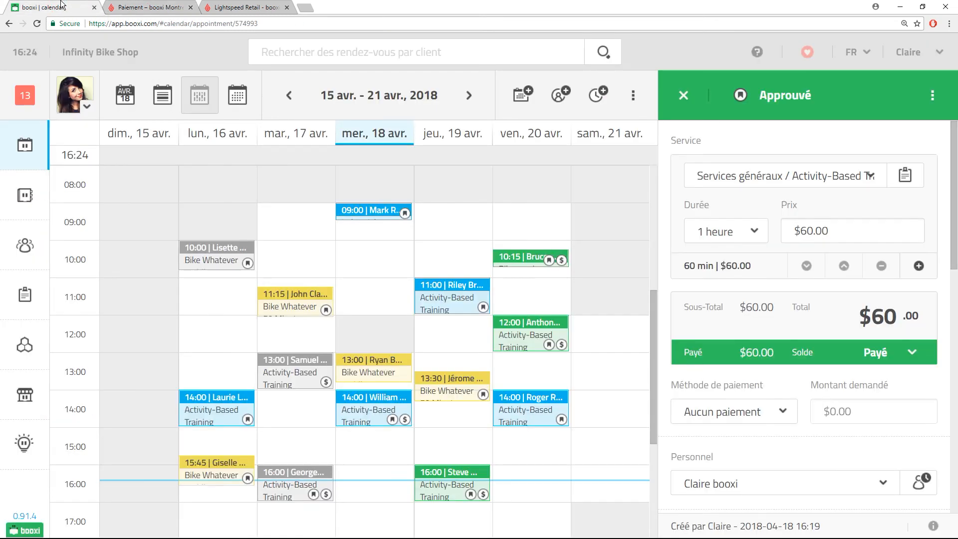
{"action": "mouse_move", "coordinate": [558, 348]}
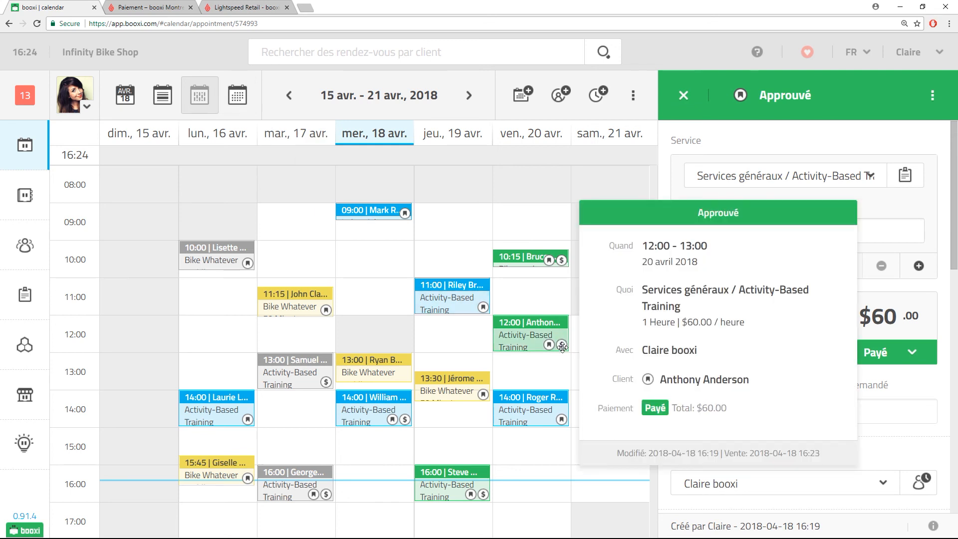
{"action": "right_click", "coordinate": [538, 327]}
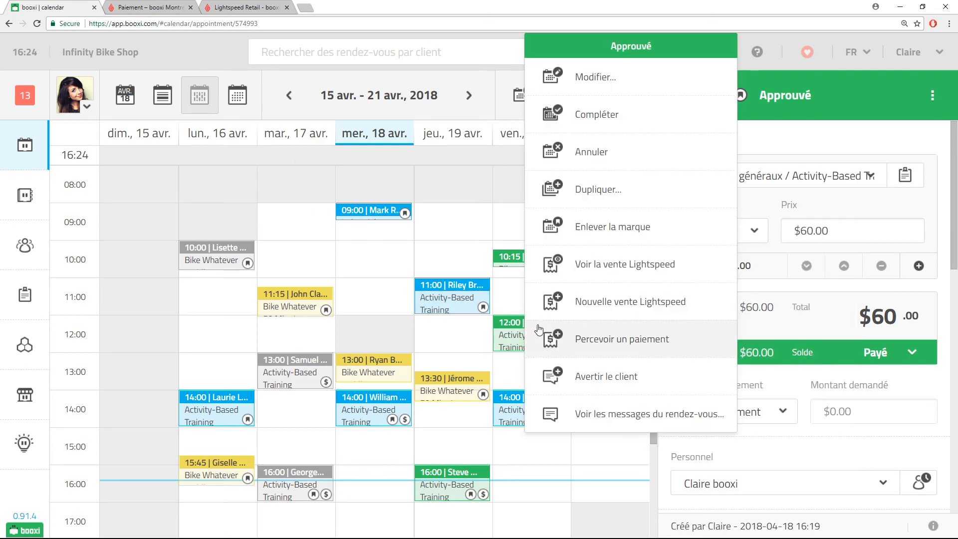
{"action": "left_click", "coordinate": [611, 260]}
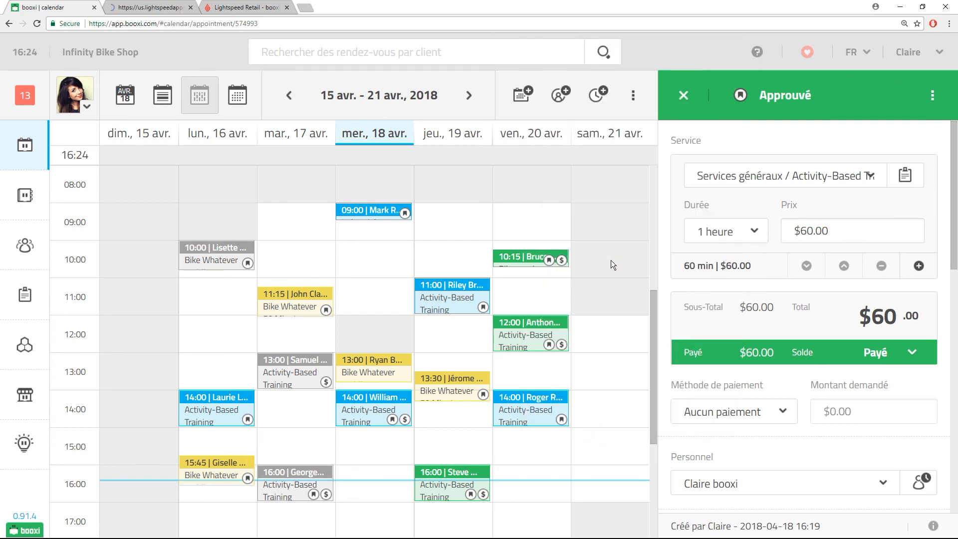
{"action": "left_click", "coordinate": [149, 7]}
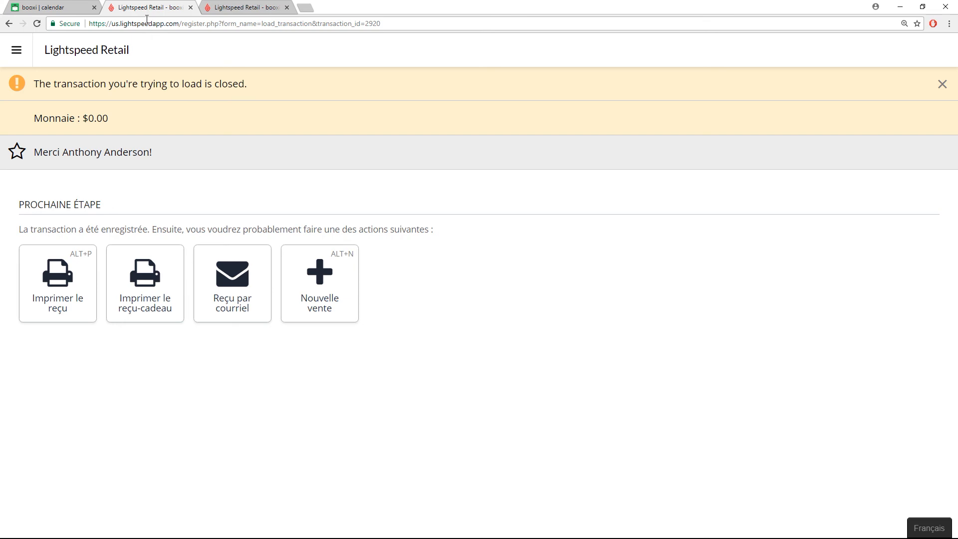
{"action": "left_click", "coordinate": [55, 6]}
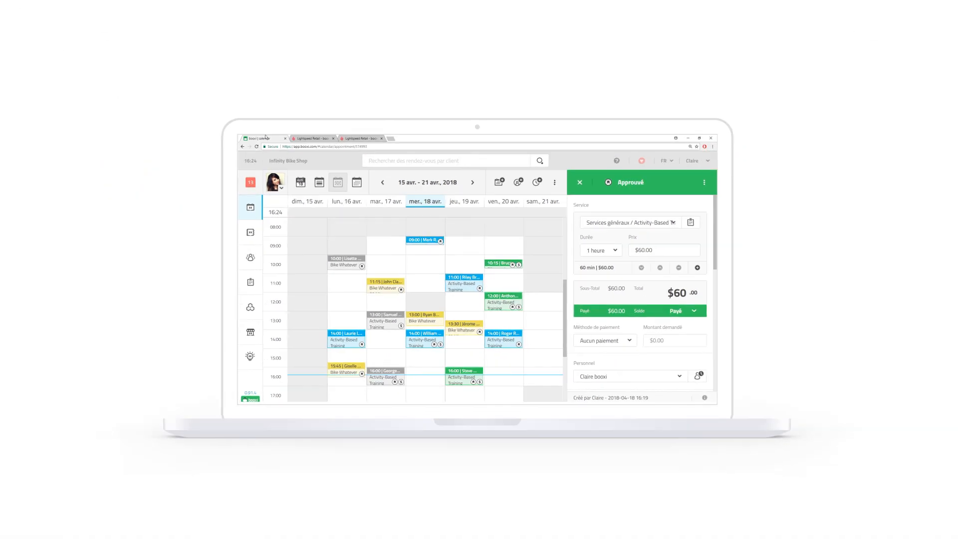